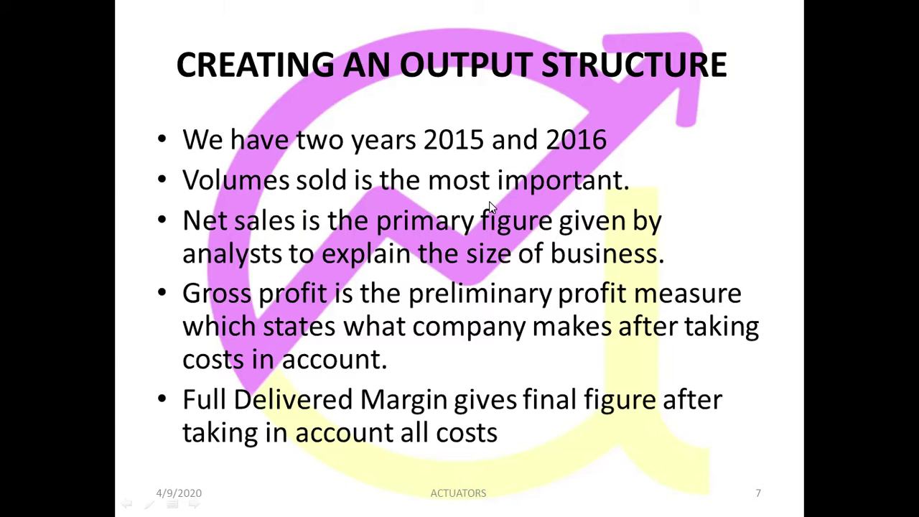
- Leave the PowerPoint slide show via the window switcher, heading toward the Excel workbook
key(alt+Tab)
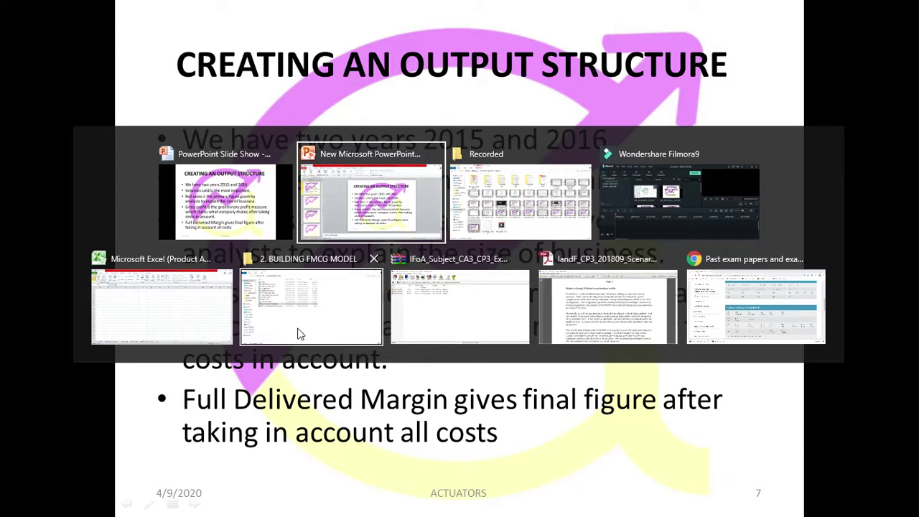
key(Tab)
key(Tab)
key(Tab)
key(Tab)
- In Excel, review the DATA and PRELIMINARY MAPPING sheets, then select B4 on the STRUCTURE sheet
key(alt+shift+Tab)
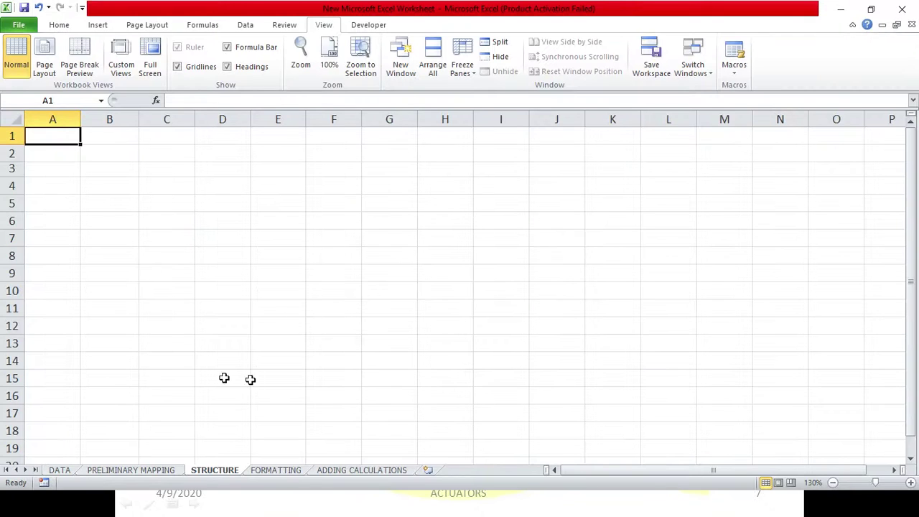
click(64, 470)
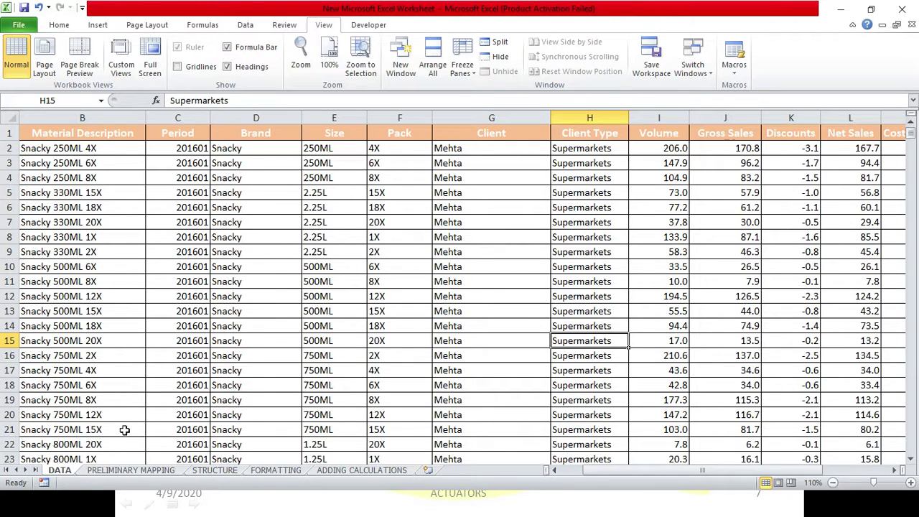
click(152, 471)
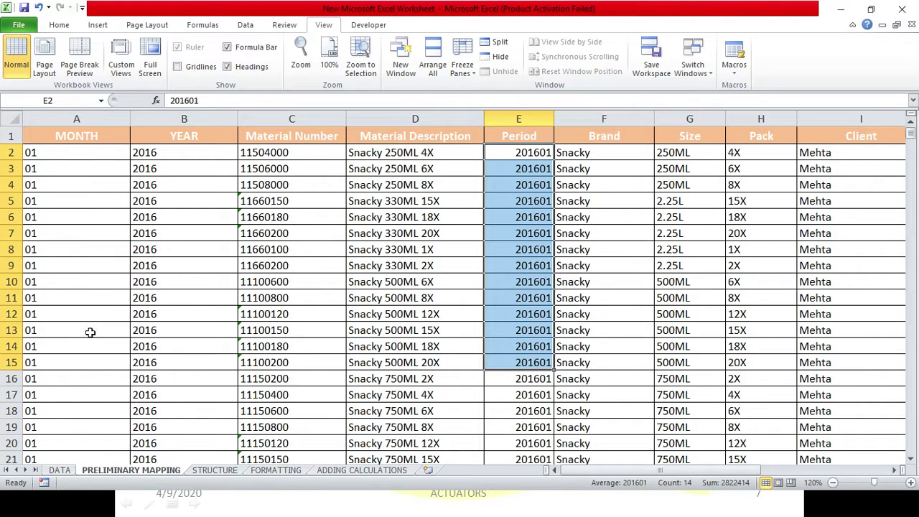
click(219, 471)
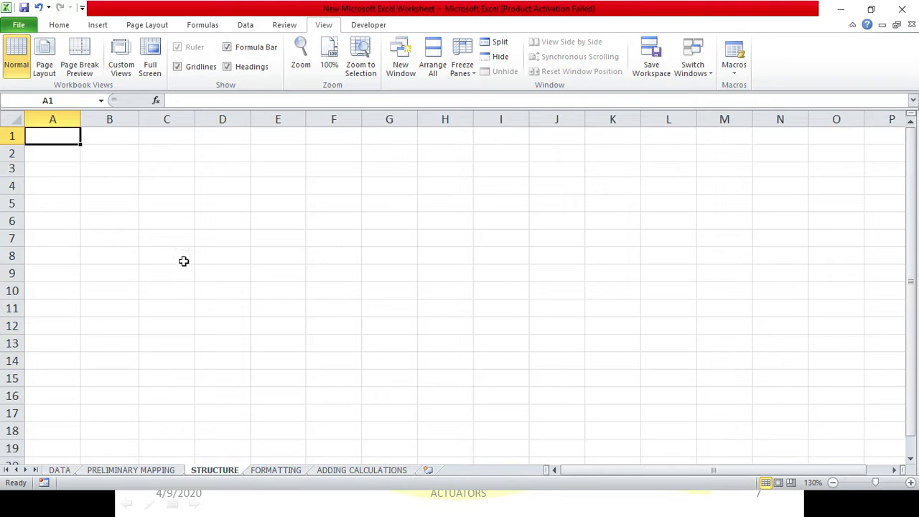
click(94, 188)
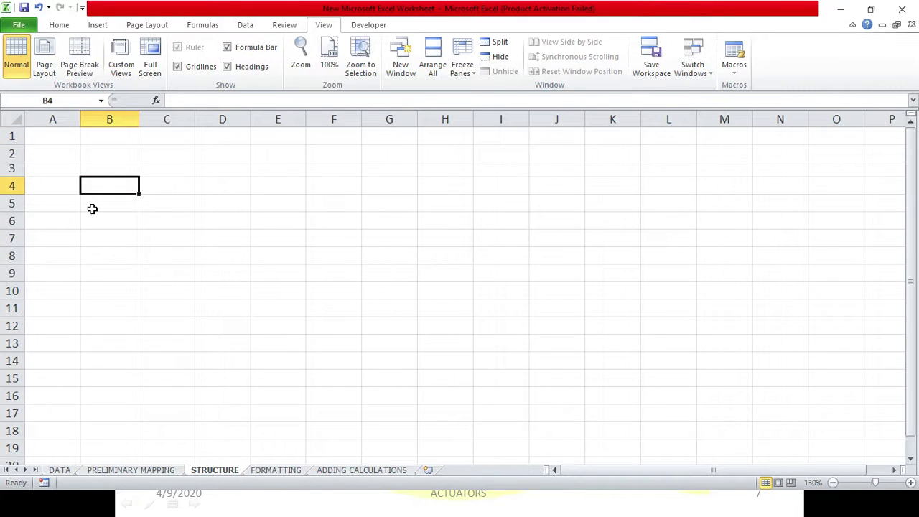
- Enter VOLUME in B4 and the year headings 2015 in C3 and 2016 in D3
text(VOLUM)
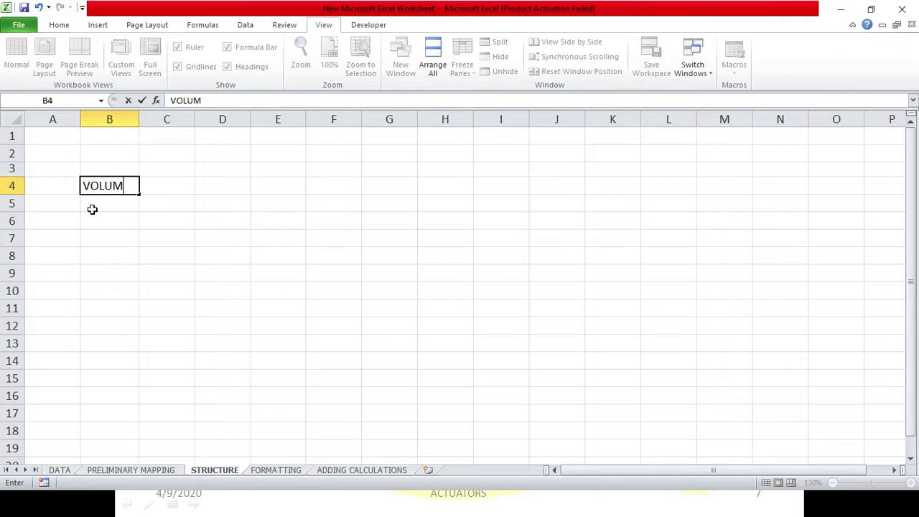
text(E)
click(165, 168)
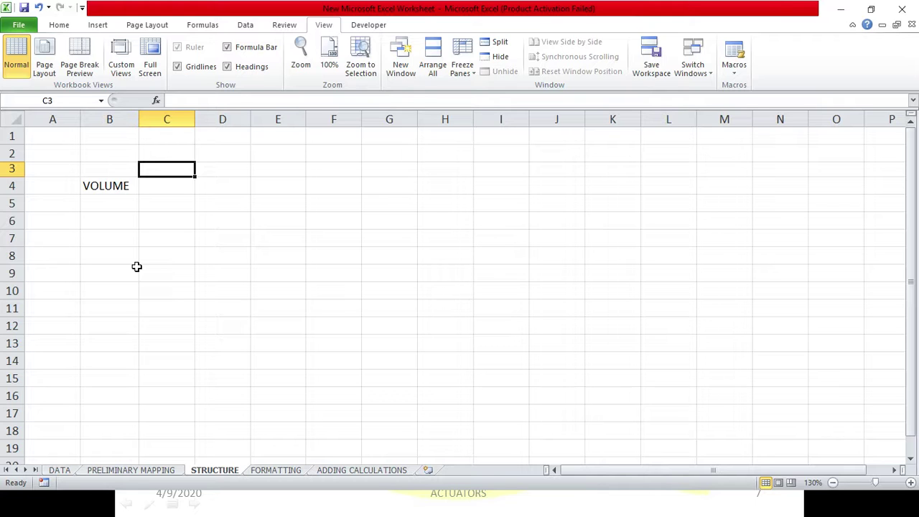
text(2015)
key(Tab)
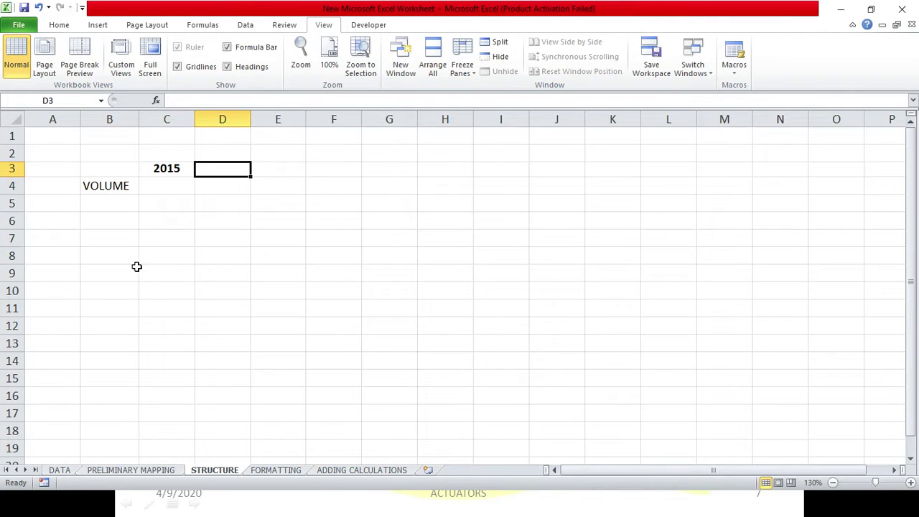
text(2016)
key(Return)
key(Up)
key(Left)
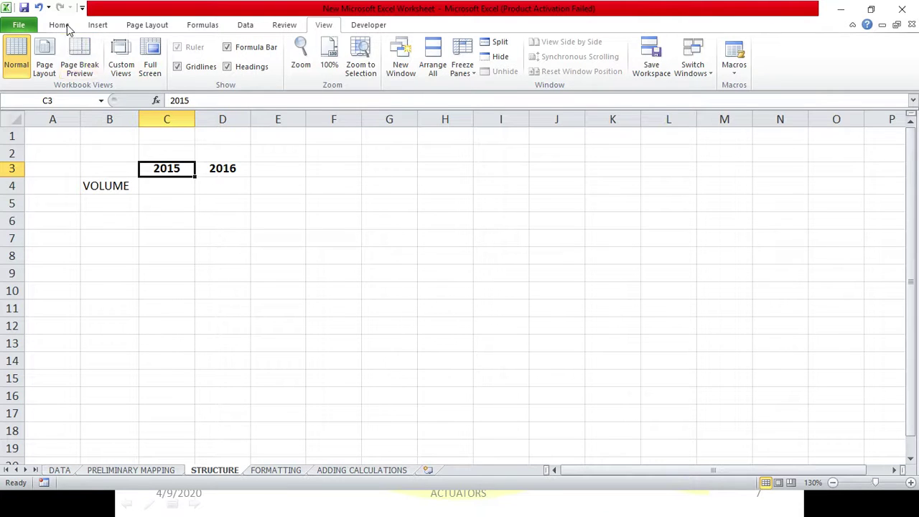
- Remove bold from the 2015 and 2016 headings in C3:D3
click(59, 25)
drag(181, 168, 222, 168)
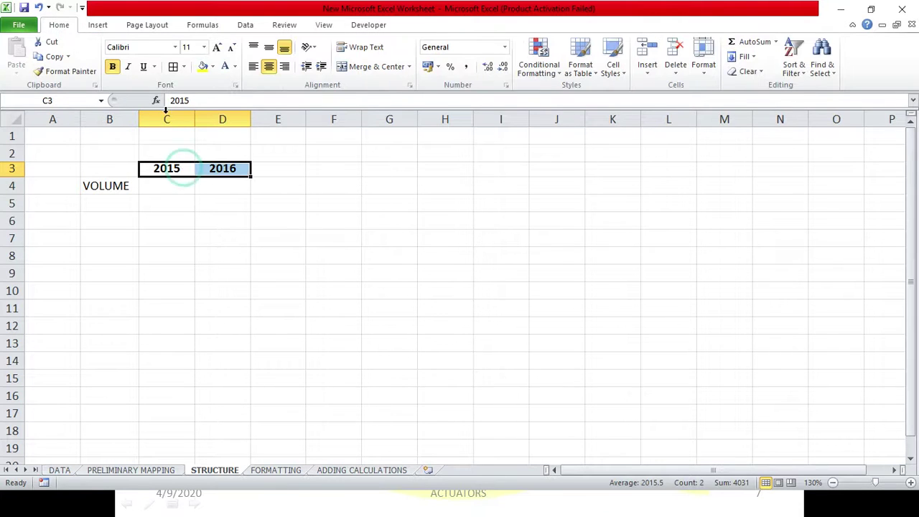
click(112, 66)
click(154, 251)
click(131, 219)
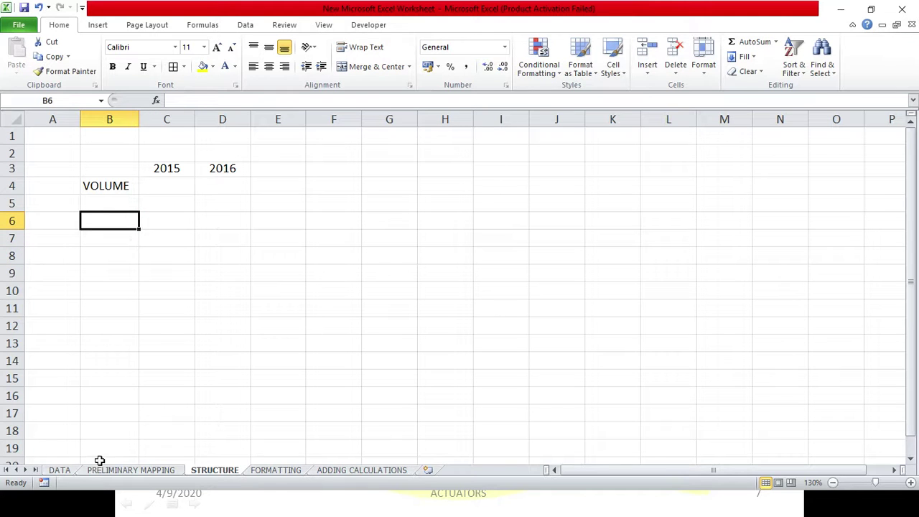
- Review the Gross Sales column on the PRELIMINARY MAPPING sheet
click(59, 469)
click(131, 469)
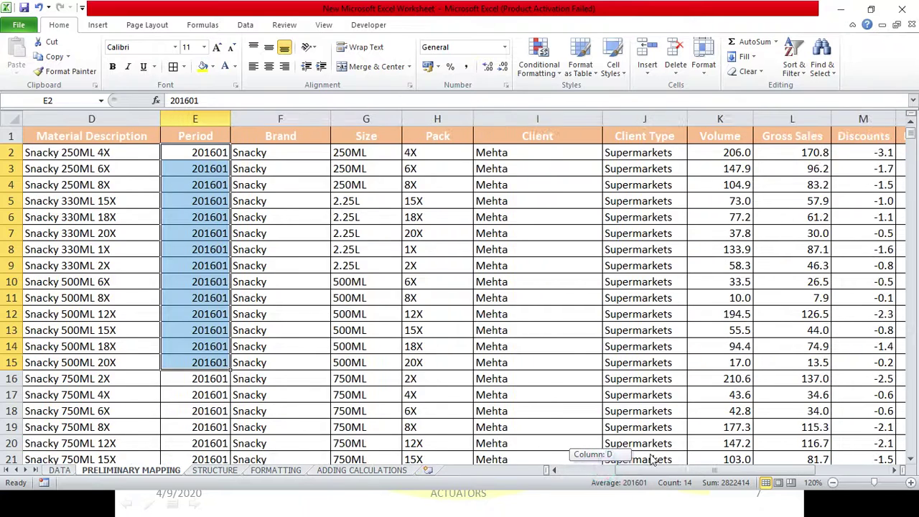
drag(601, 471, 668, 467)
click(642, 119)
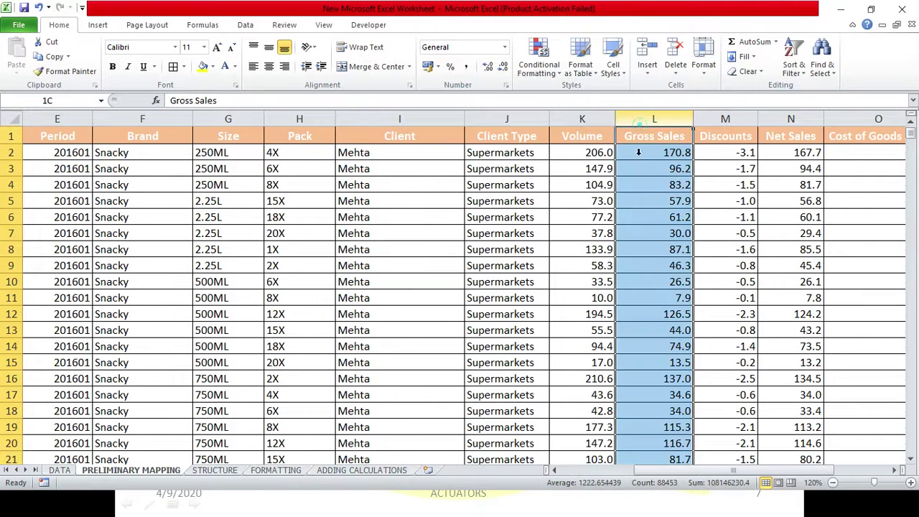
click(650, 220)
drag(654, 137, 654, 217)
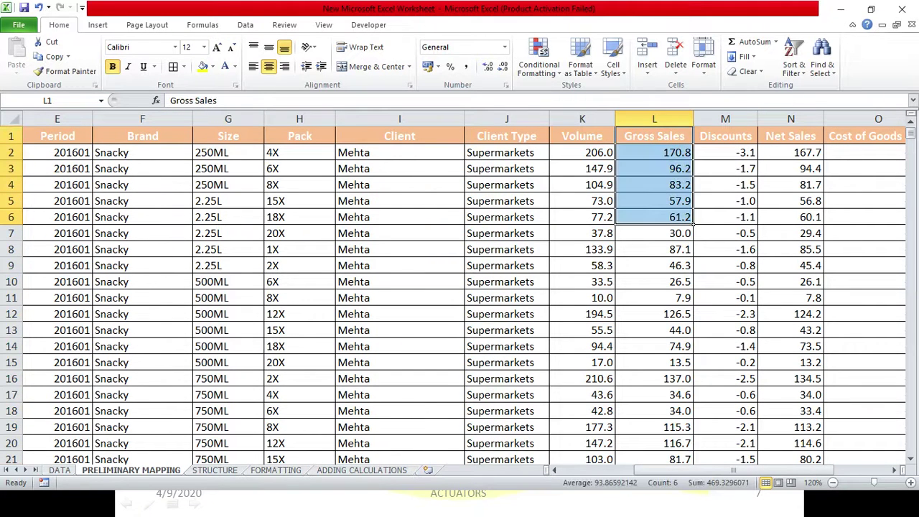
click(216, 471)
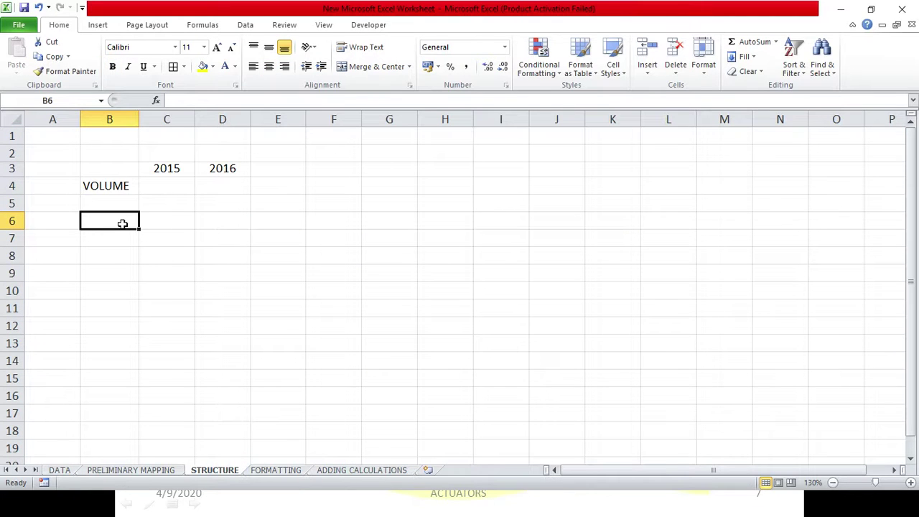
- Enter GROSS SALES INCOME in B6 and autofit column B to fit it
text(GROSS SALES INCOME)
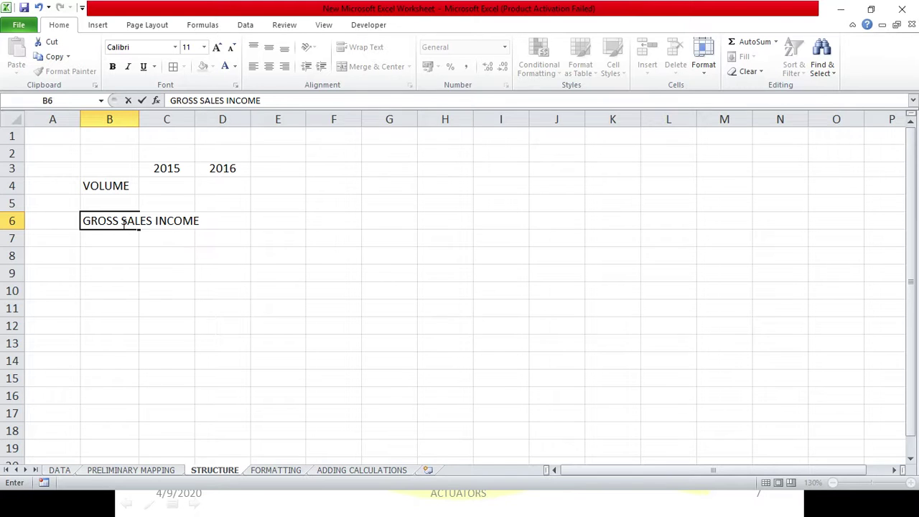
key(Return)
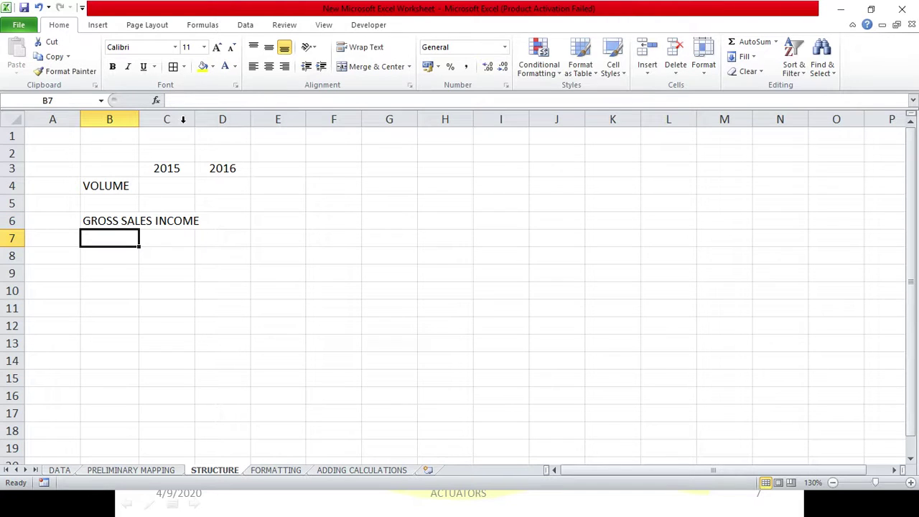
double_click(138, 120)
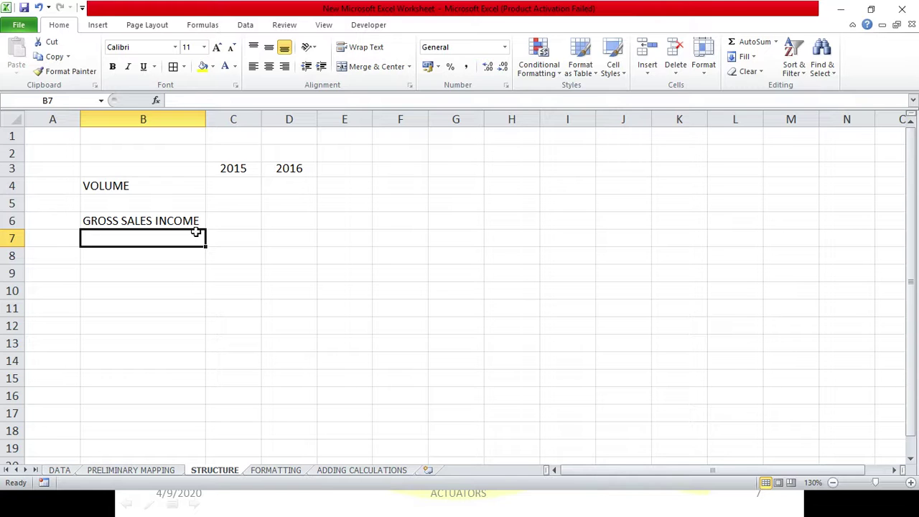
- Check the Discounts column on PRELIMINARY MAPPING, then return to STRUCTURE
click(164, 470)
click(740, 140)
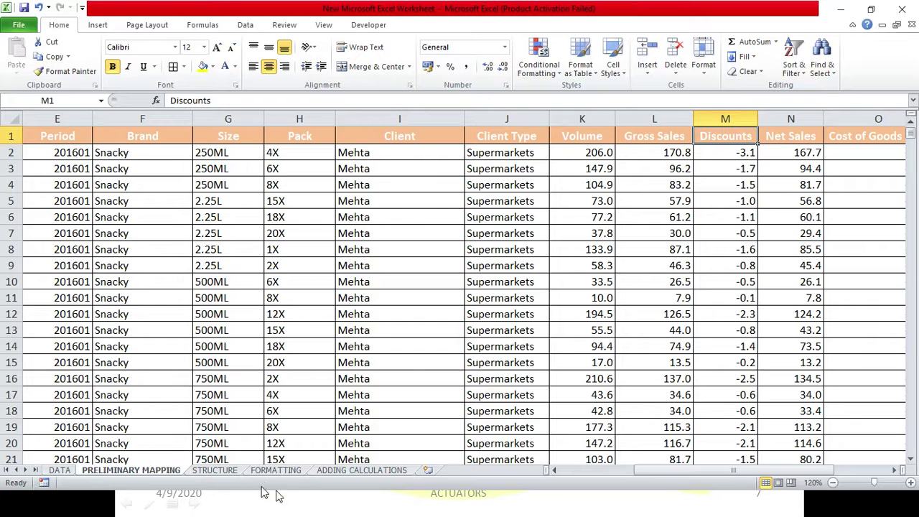
click(215, 470)
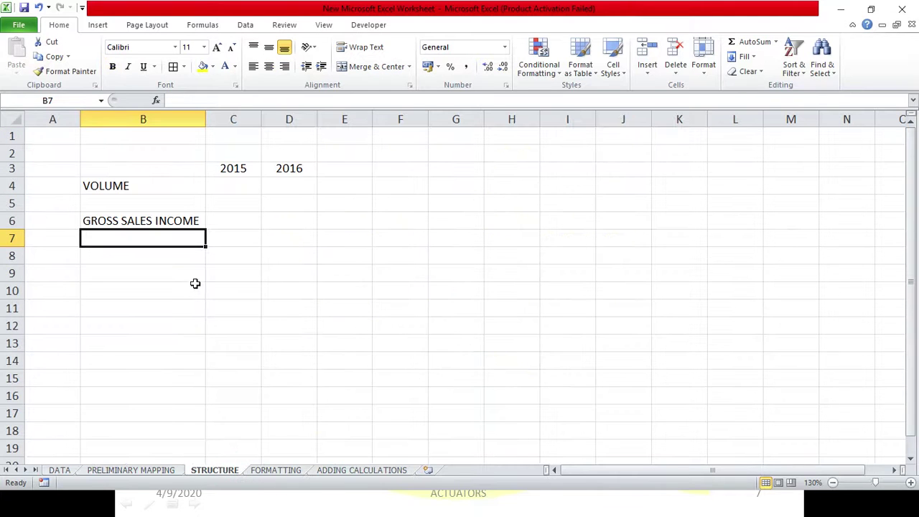
- Add non-bold DISCOUNTS in B7 and NET SALES in B8
text(D)
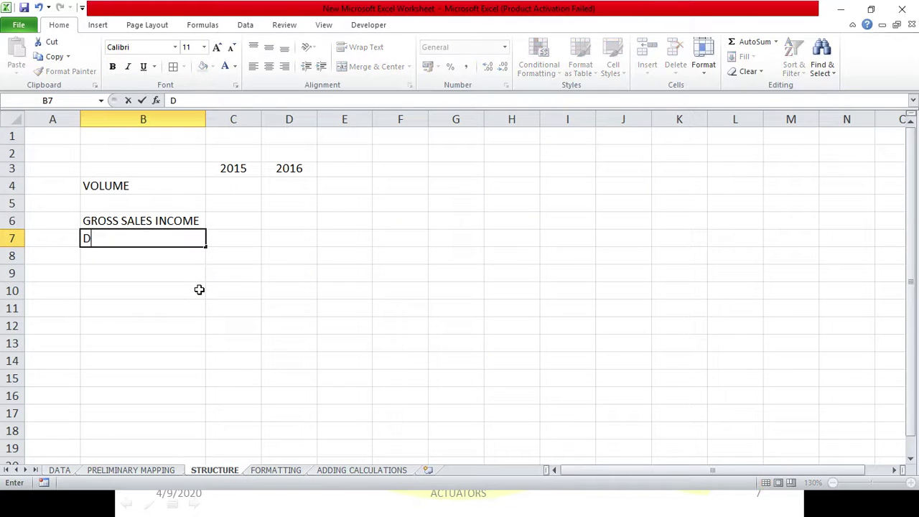
text(ISCOUNTS)
key(Return)
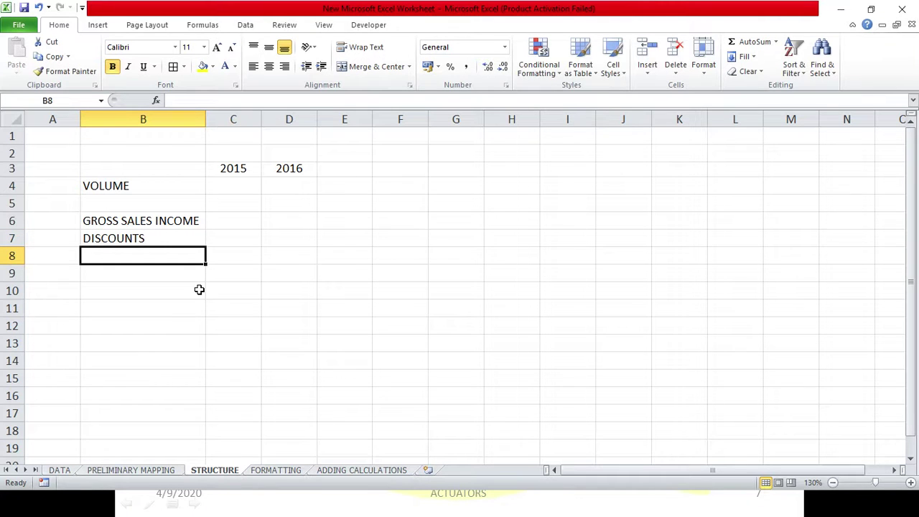
text(NET SAL)
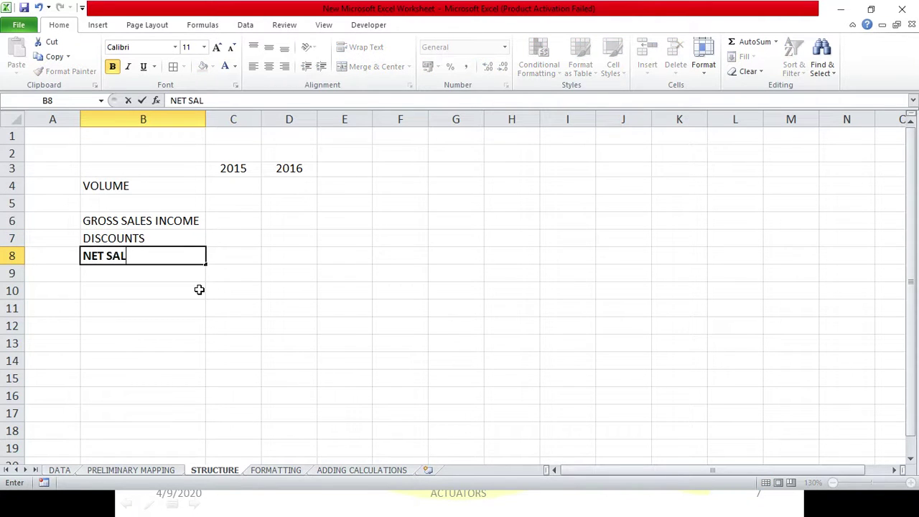
text(ES)
click(191, 310)
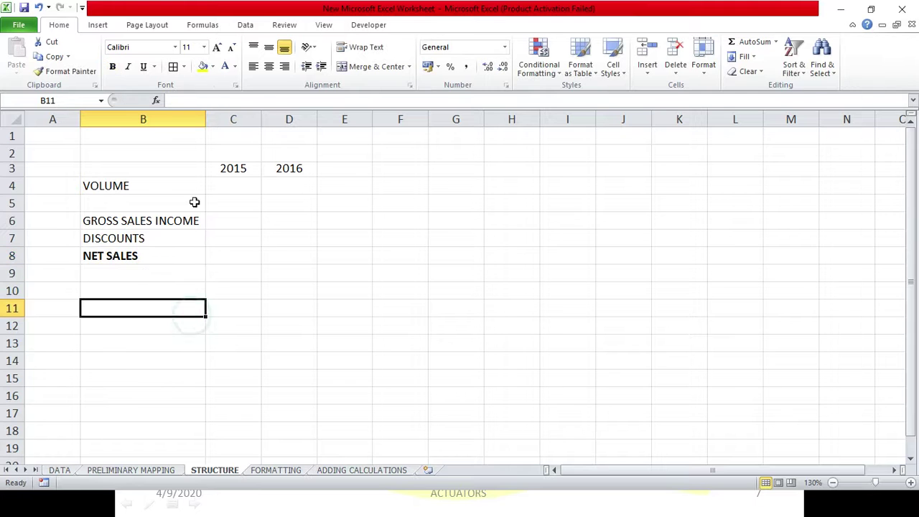
drag(165, 254, 164, 238)
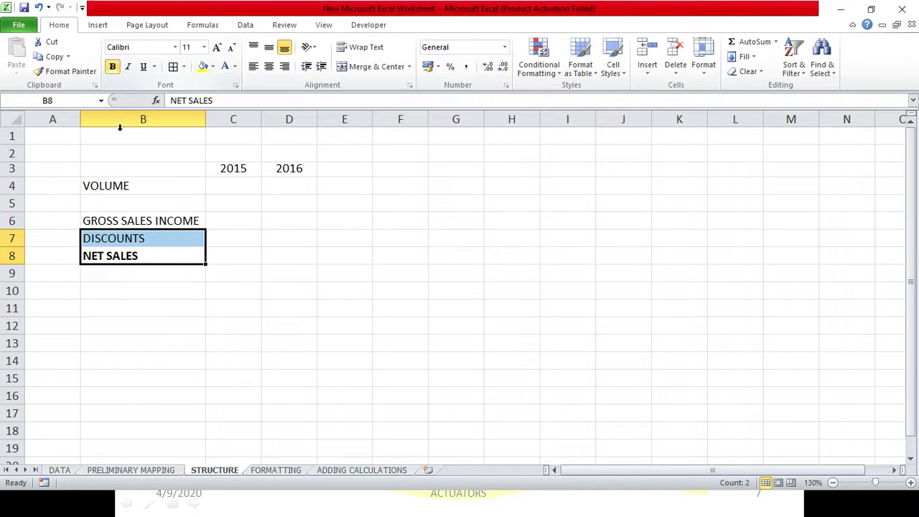
click(113, 67)
click(210, 325)
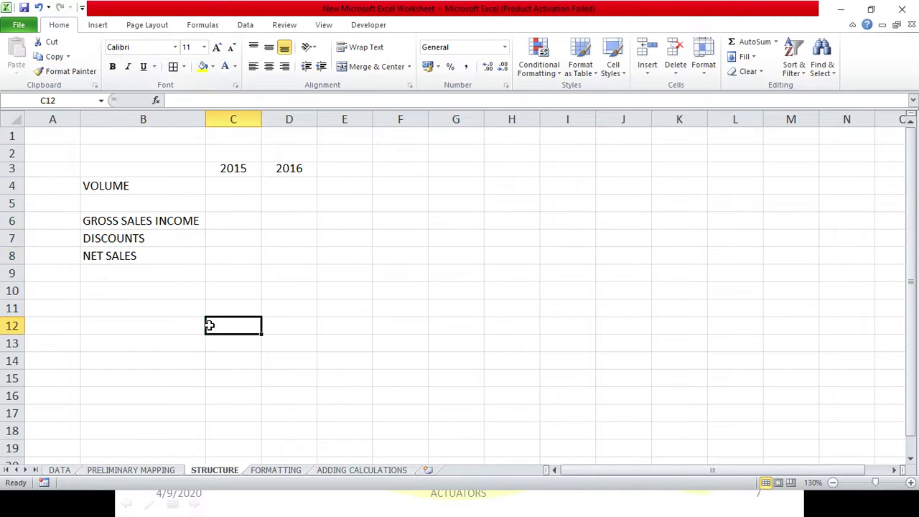
- Review the Cost of Goods Sold column on PRELIMINARY MAPPING, then return to STRUCTURE
click(173, 470)
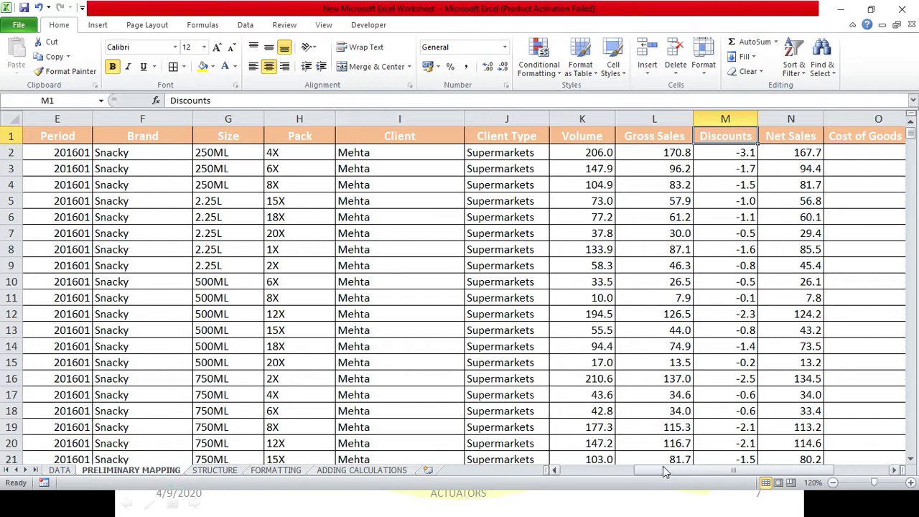
drag(653, 470, 672, 471)
click(798, 119)
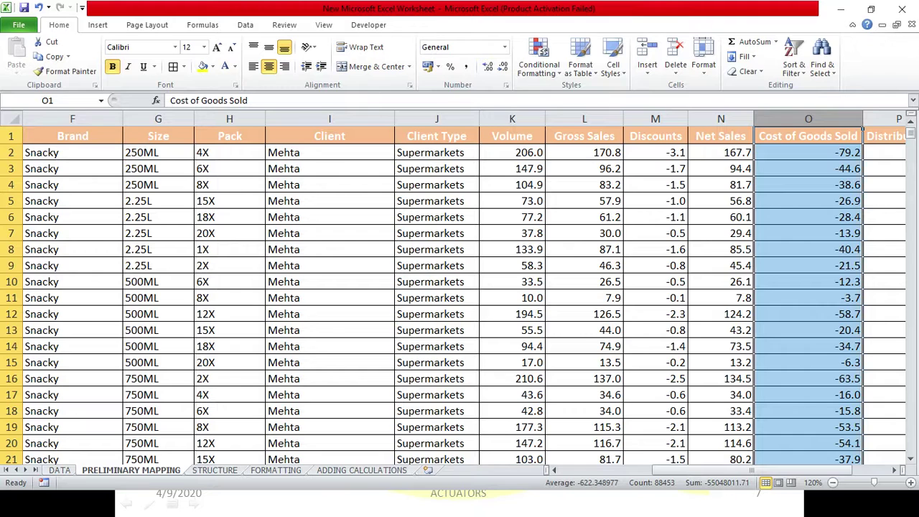
click(216, 470)
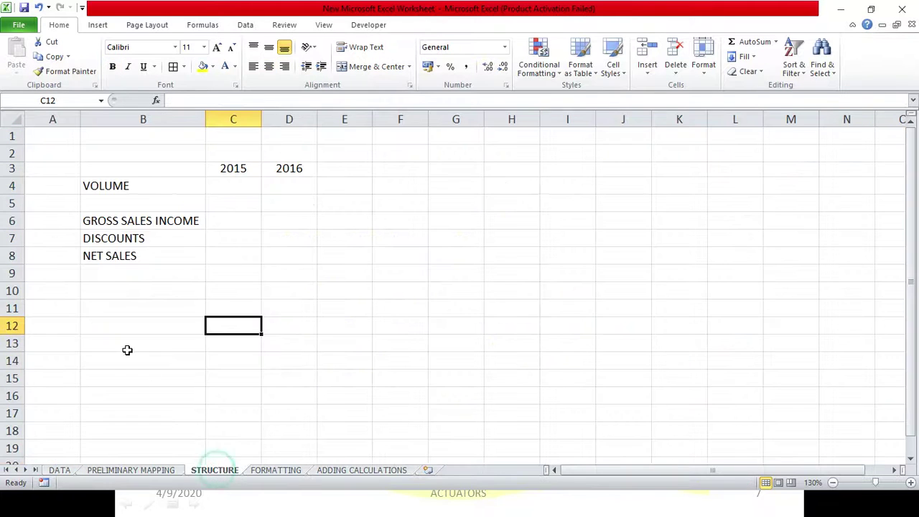
- Enter COST OF GOODS SOLD in B9 below NET SALES
click(114, 271)
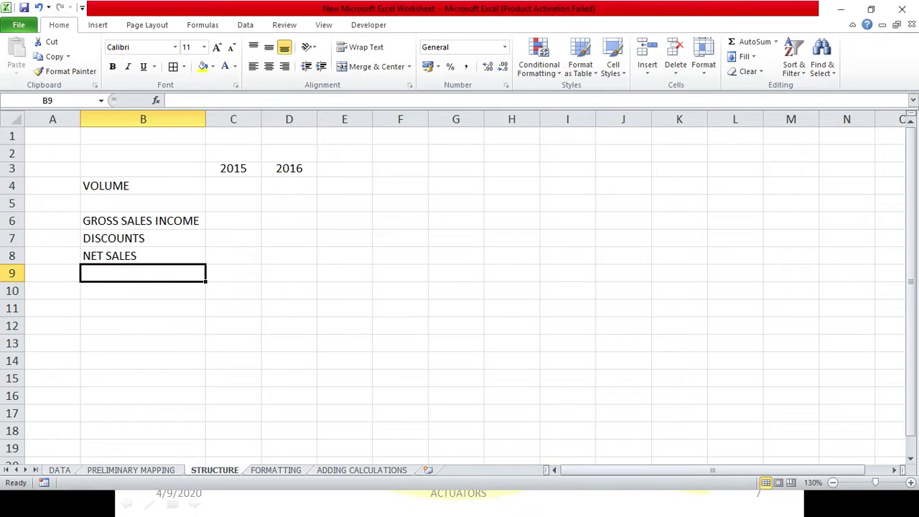
text(COT)
key(BackSpace)
text(ST OF)
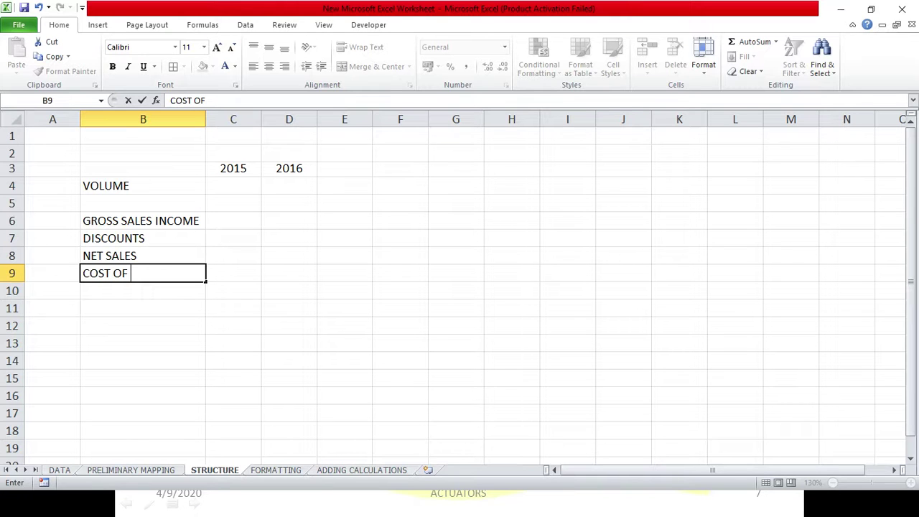
text( GOODS SOLD)
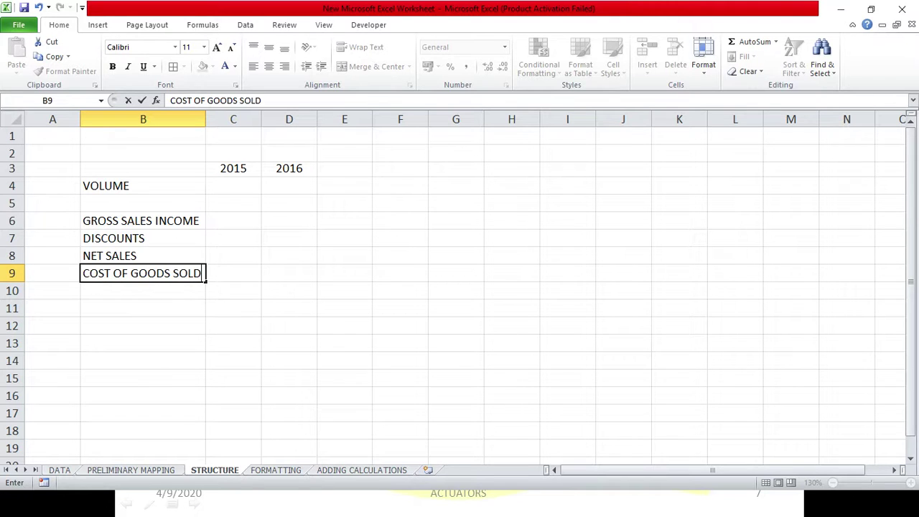
click(102, 344)
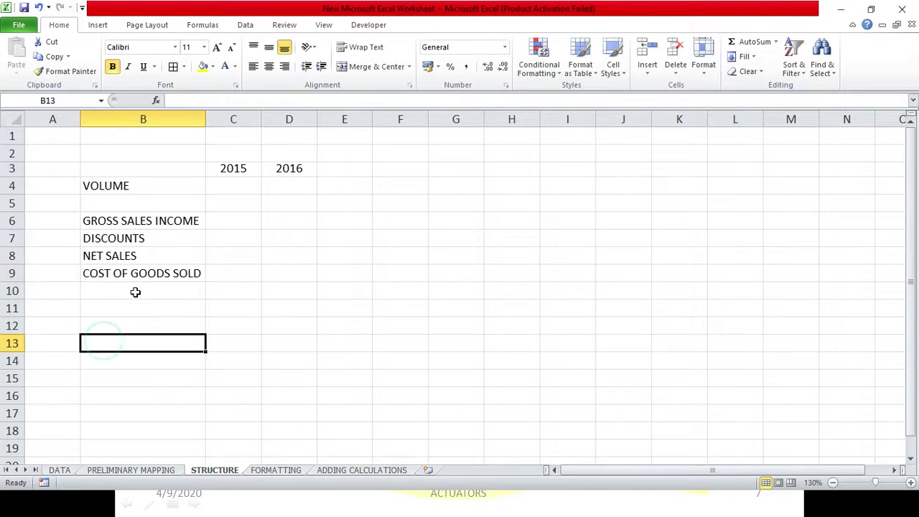
click(130, 255)
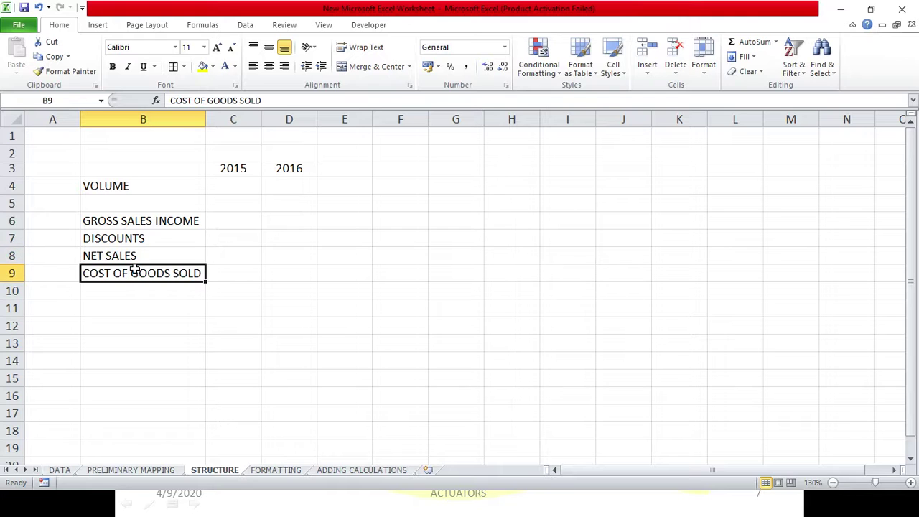
- Enter GROSS PROFIT in B10 and make both new labels non-bold
click(131, 289)
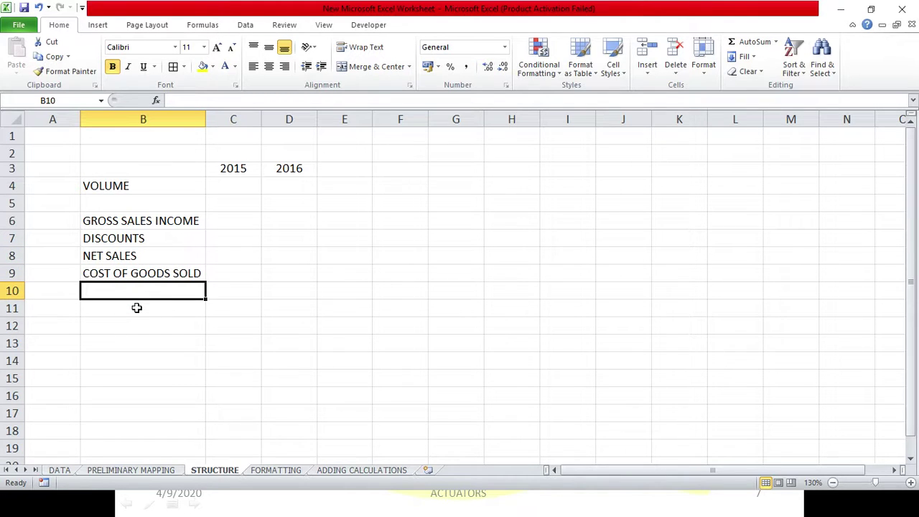
text(GROSS )
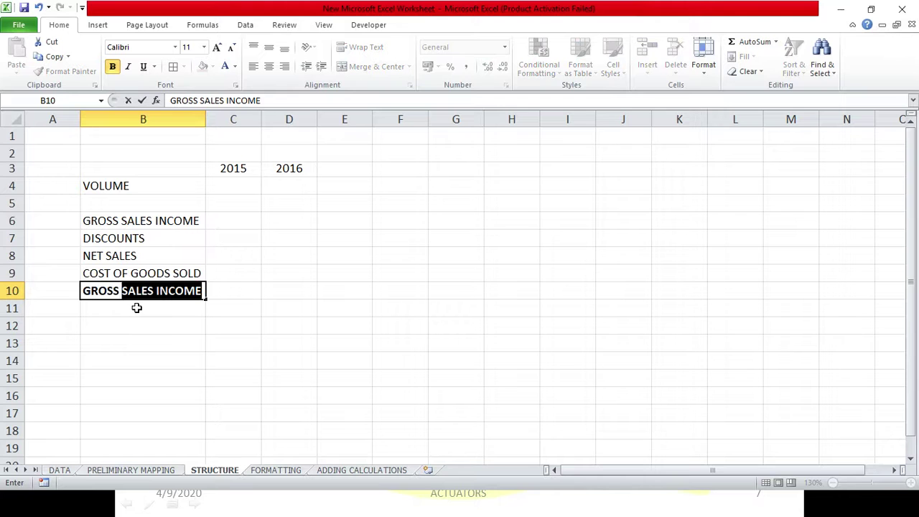
text(PROFIT)
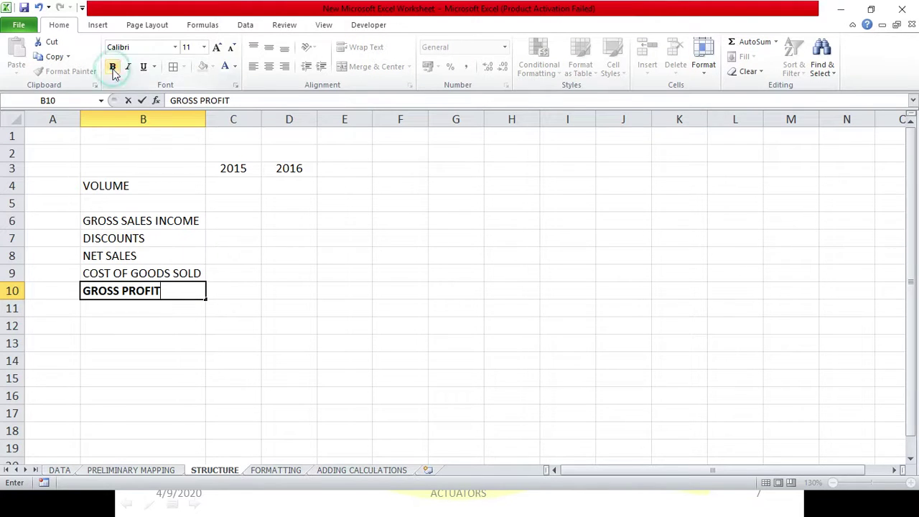
click(158, 233)
drag(147, 291, 148, 275)
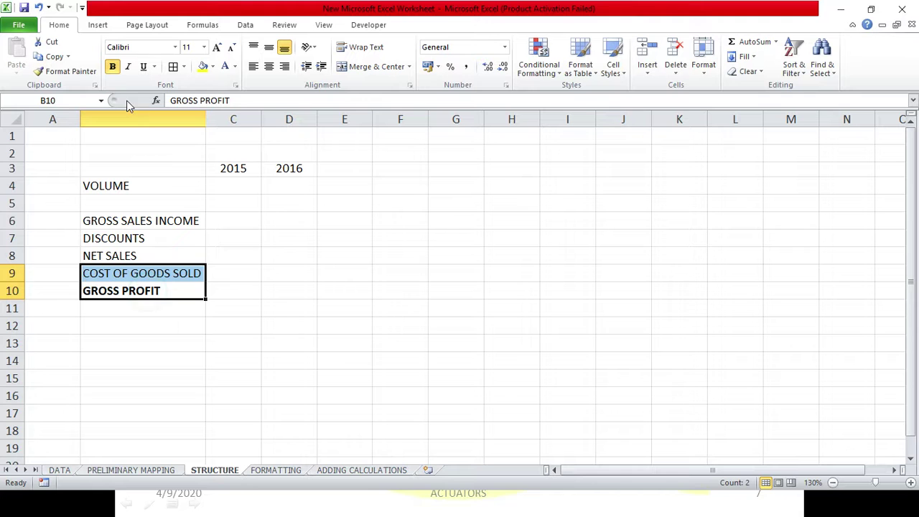
click(112, 66)
click(147, 256)
- On PRELIMINARY MAPPING, highlight the Gross Sales, Discounts and Net Sales values
click(161, 472)
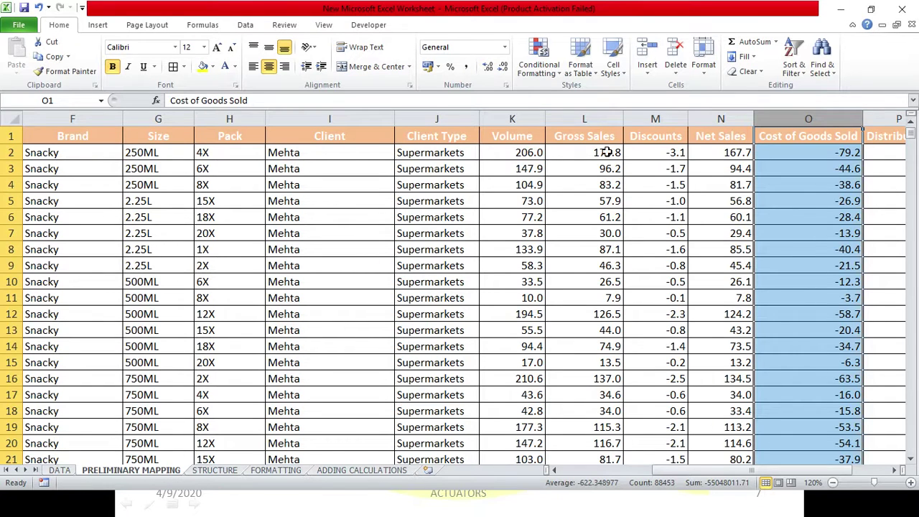
drag(608, 136, 608, 265)
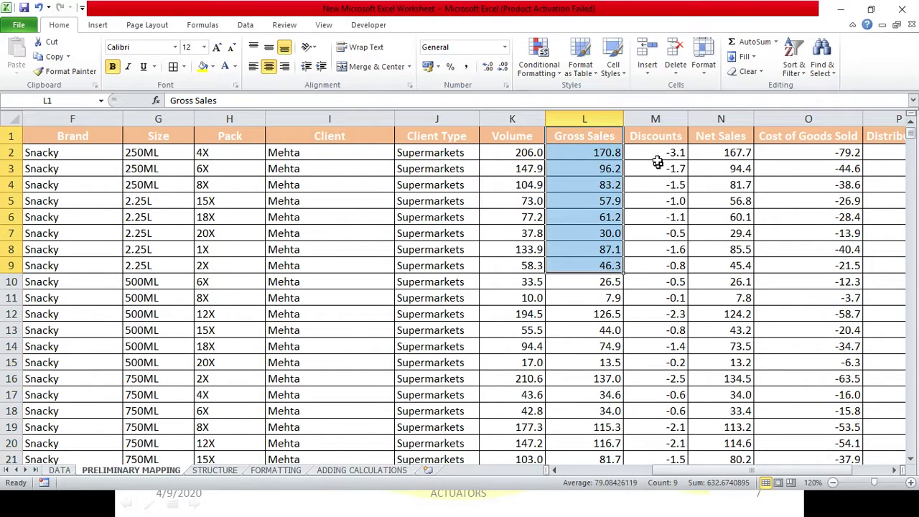
mouse_move(657, 152)
mouse_down()
mouse_move(648, 172)
mouse_move(655, 250)
mouse_up()
drag(714, 140, 722, 249)
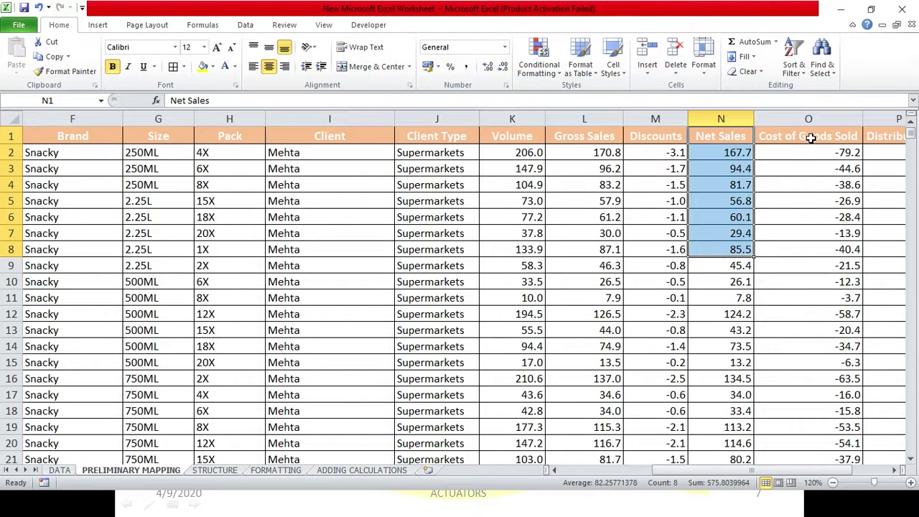
- Highlight the Cost of Goods Sold values and check Distribution and Warehousing columns
drag(809, 138, 782, 280)
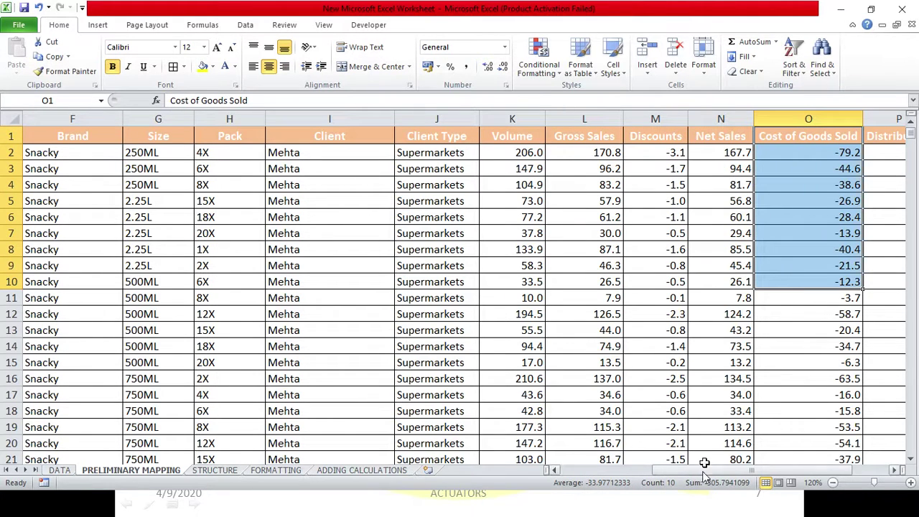
drag(720, 467, 760, 465)
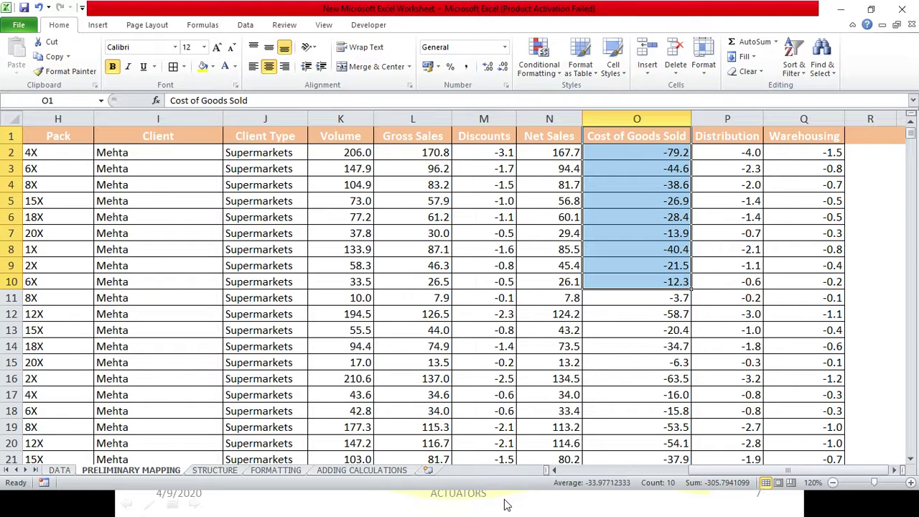
click(228, 468)
- Review the NET SALES to GROSS PROFIT labels and select the empty cell below GROSS PROFIT
click(151, 295)
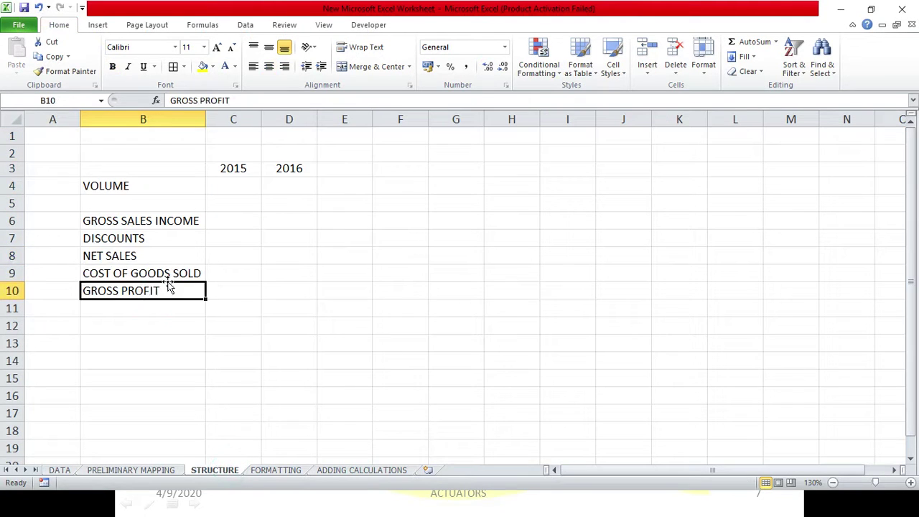
click(171, 274)
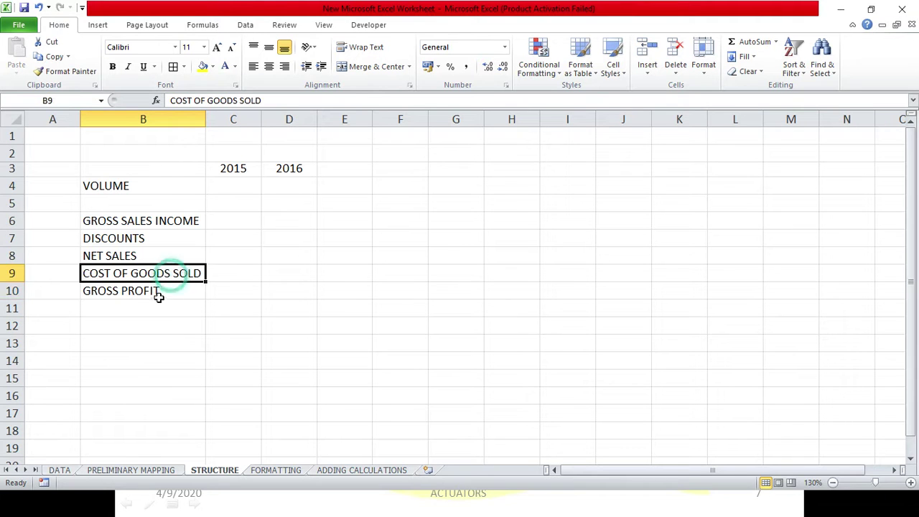
click(180, 258)
click(168, 292)
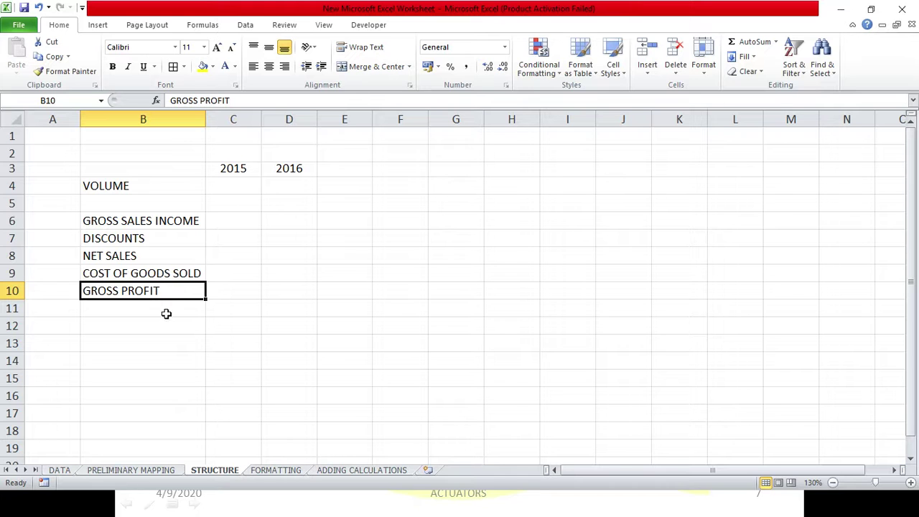
click(167, 315)
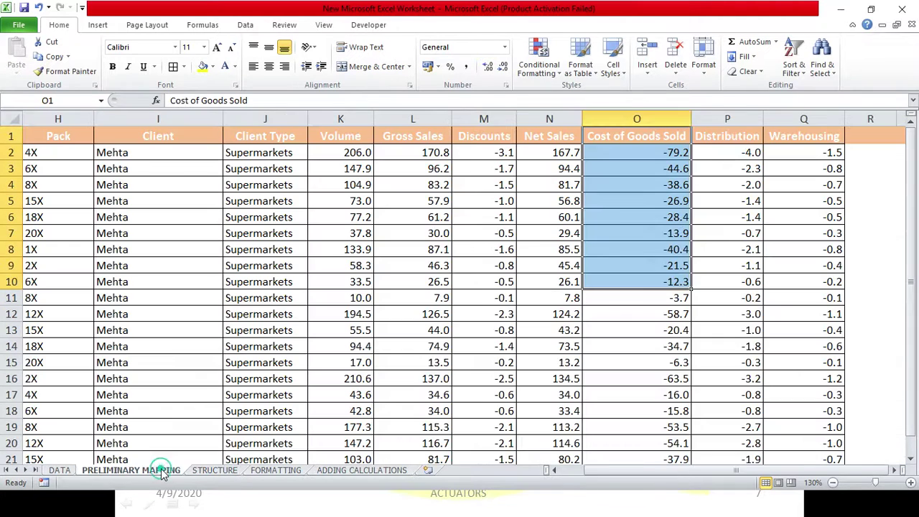
click(164, 471)
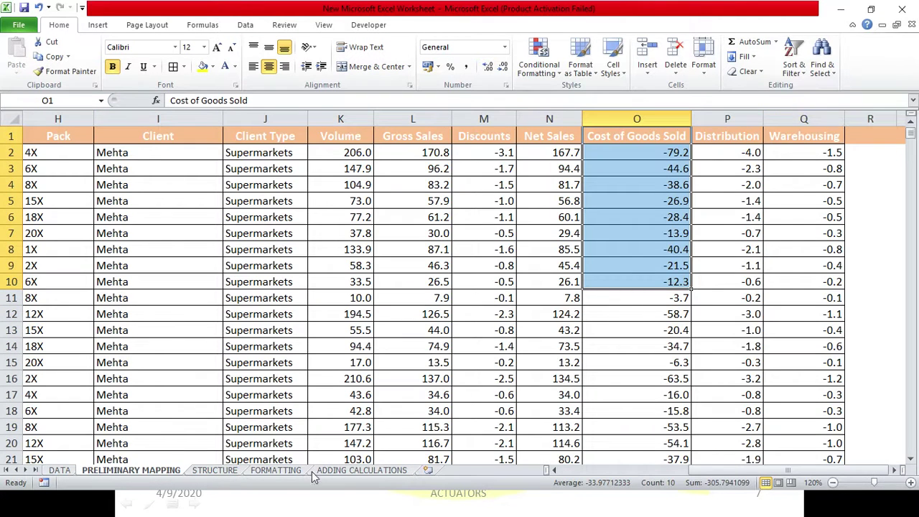
click(219, 470)
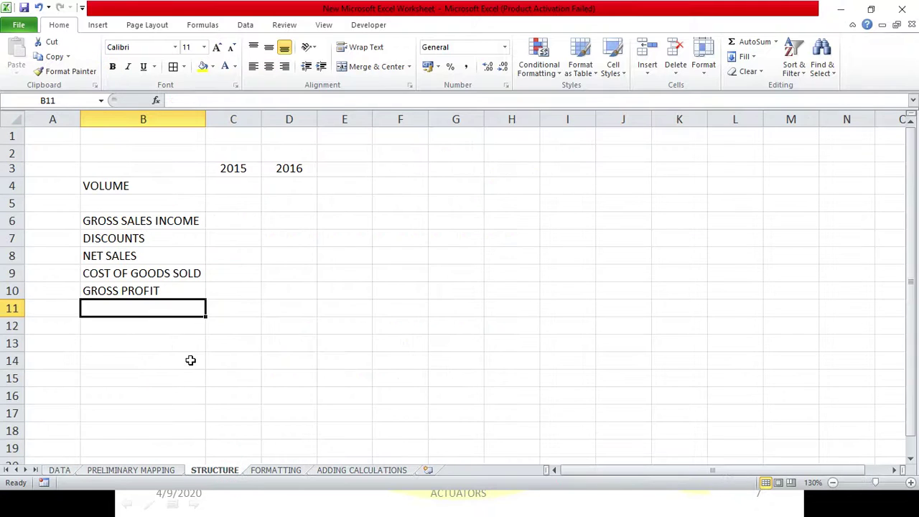
- Enter DISTRIBUTION in B11 and WAREHOUSING in B12
text(DISTRIBUTION)
key(Return)
text(W)
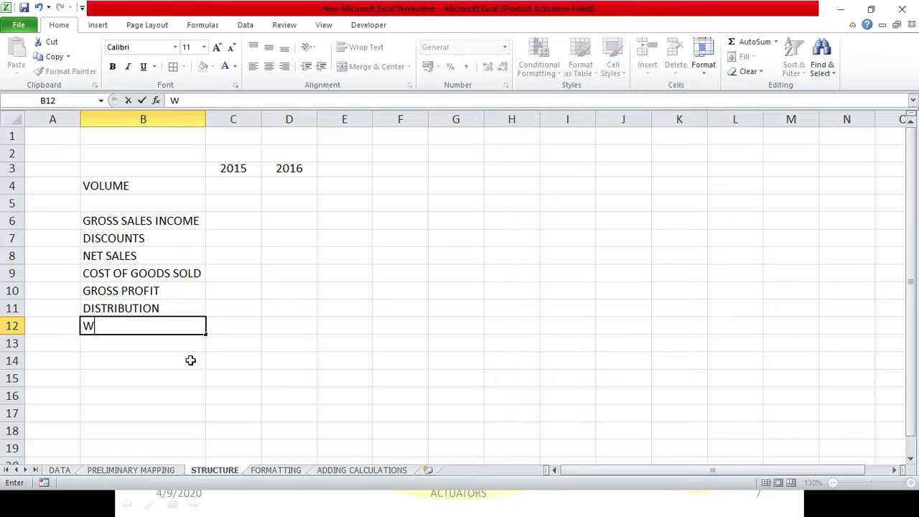
text(AREHOUSING)
key(Return)
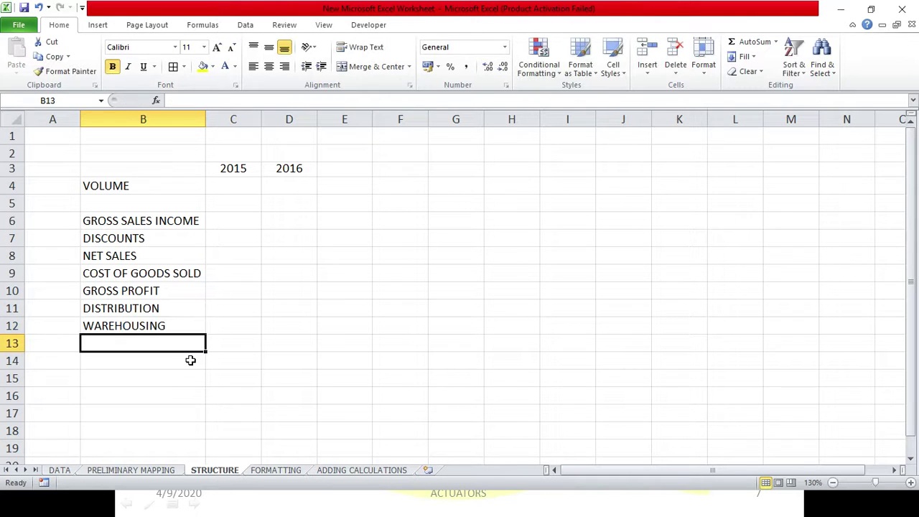
click(204, 290)
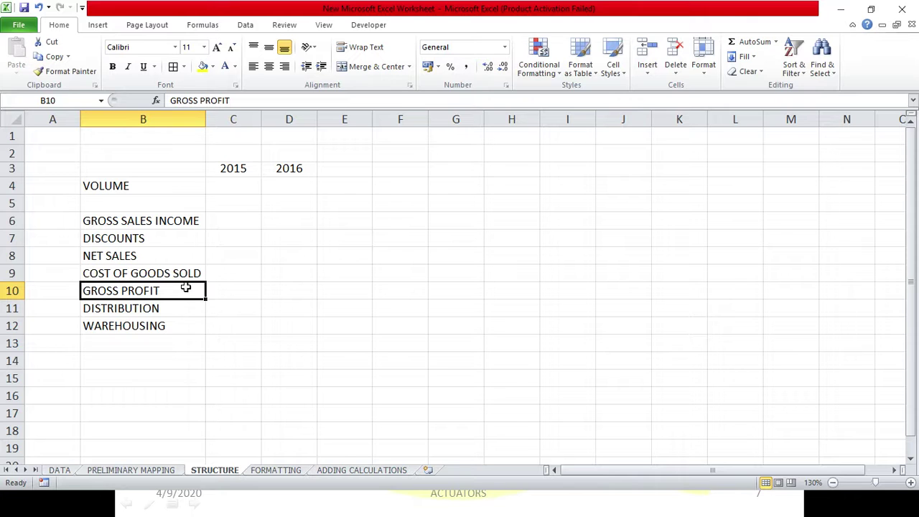
click(182, 309)
- Review the DISTRIBUTION and WAREHOUSING labels, then type FULL DELIVERED MARGIN in B13
click(183, 321)
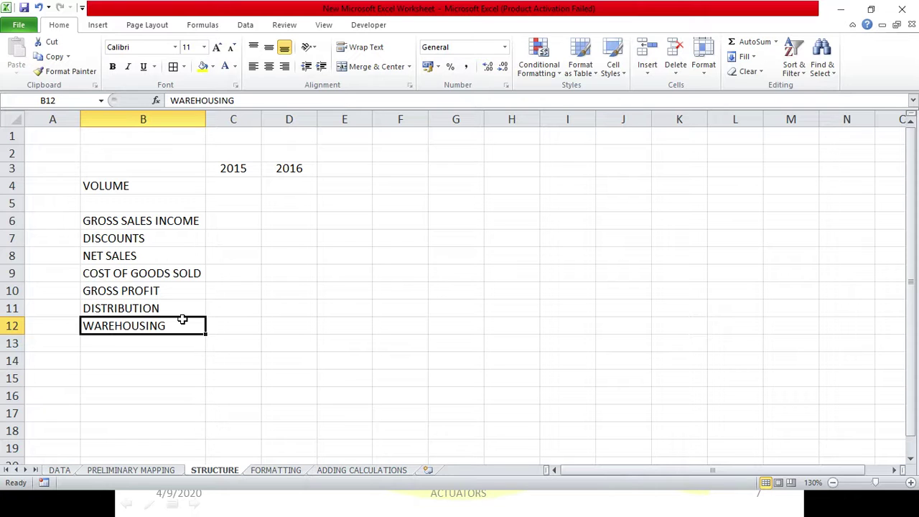
drag(179, 309, 180, 325)
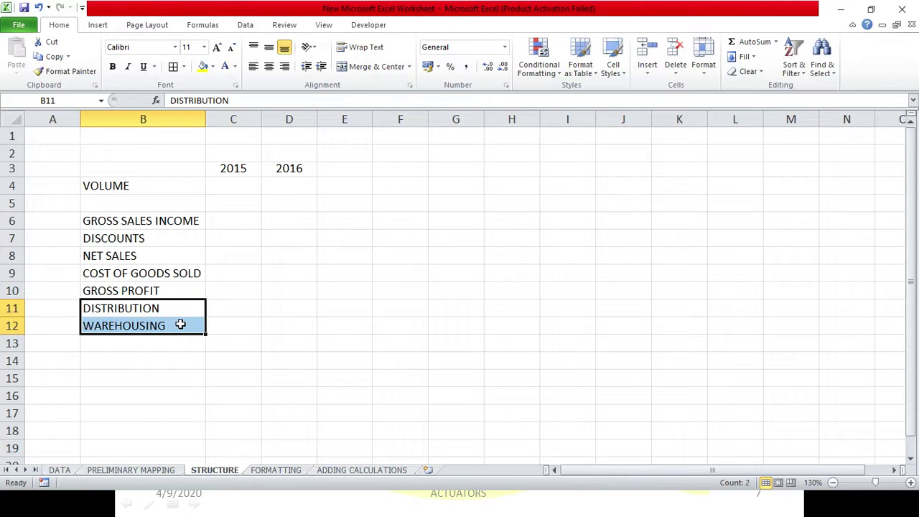
click(172, 291)
drag(174, 309, 171, 329)
click(172, 343)
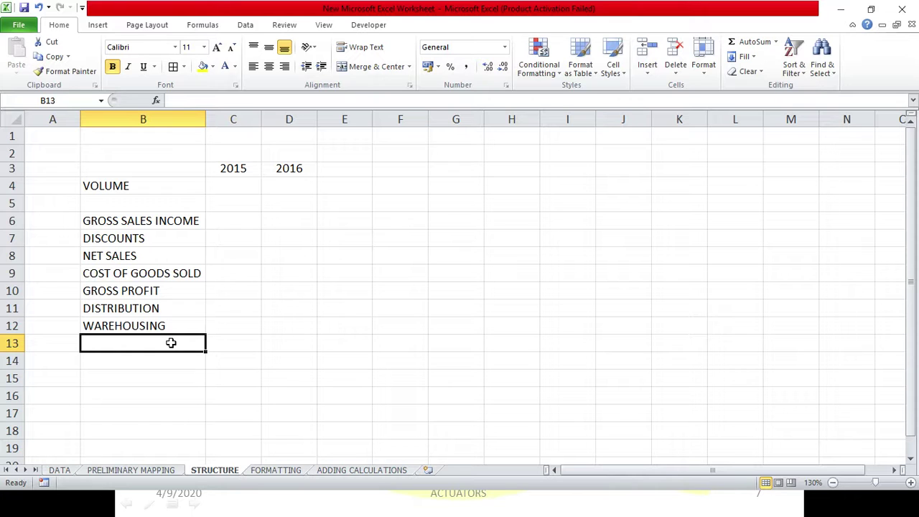
text(FULL DELIV)
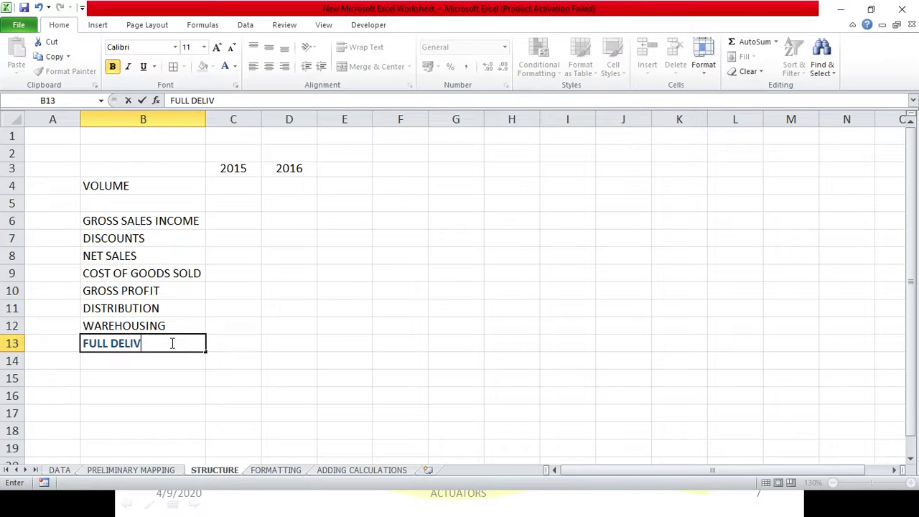
text(ERED )
text(MARGIN)
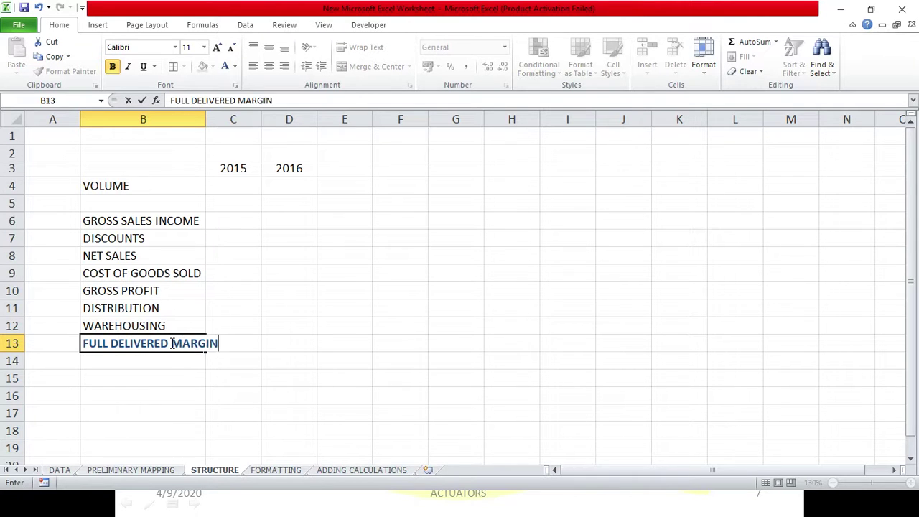
- Make the FULL DELIVERED MARGIN label non-bold and black, and widen column B to fit it
click(168, 412)
click(164, 345)
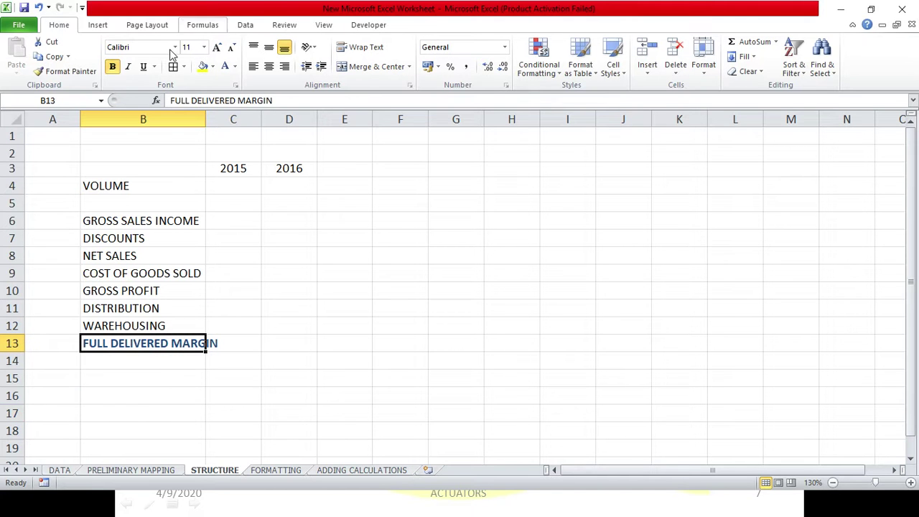
click(113, 66)
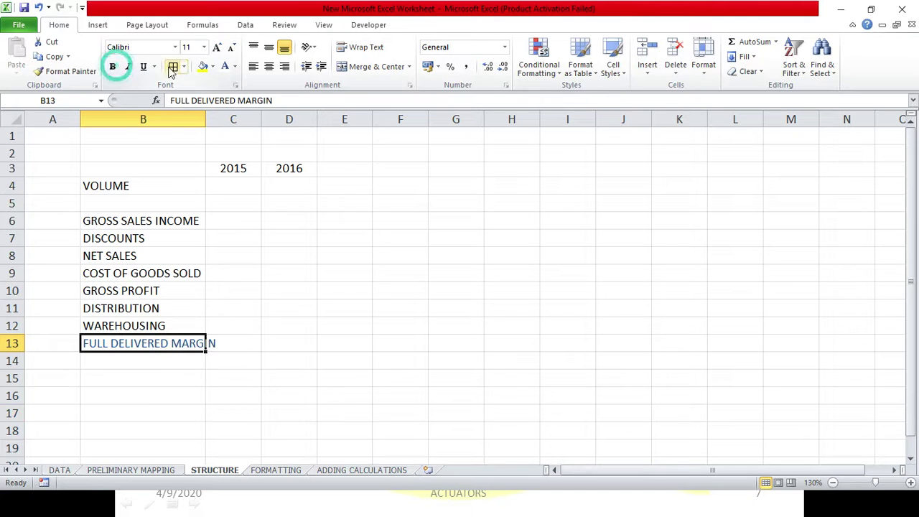
click(235, 66)
click(236, 248)
drag(206, 124, 219, 126)
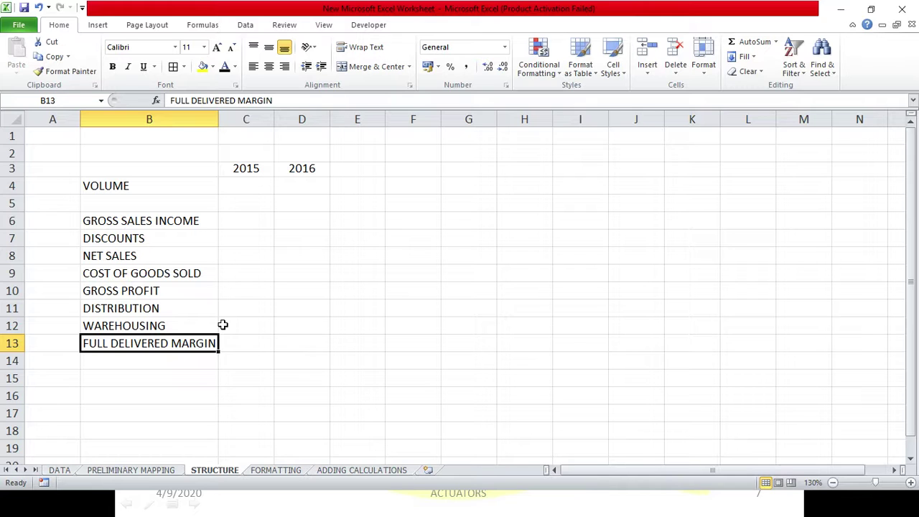
click(174, 255)
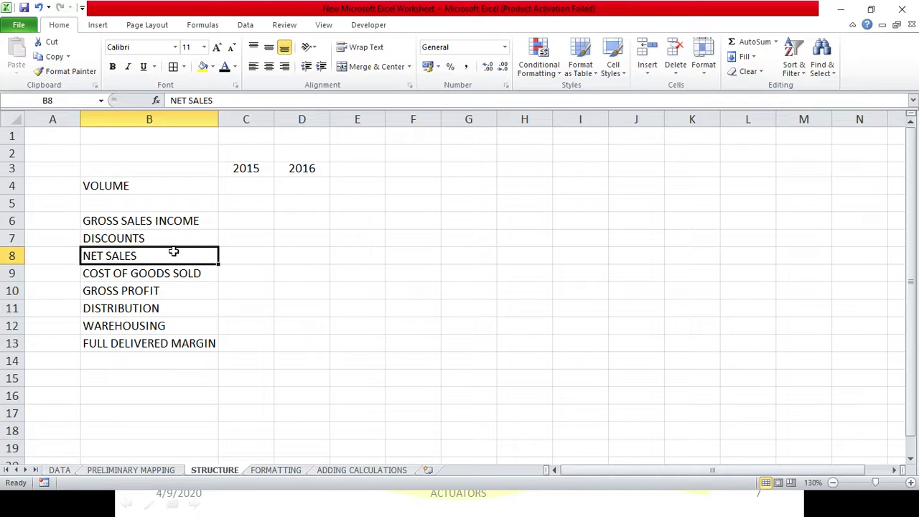
- Switch to the PRELIMINARY MAPPING sheet and inspect the first material description and client entry
click(132, 471)
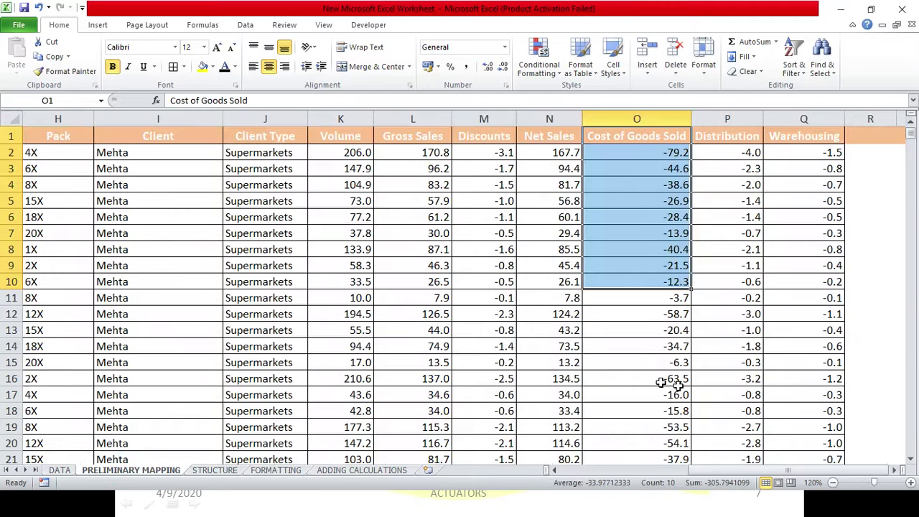
drag(719, 470, 600, 473)
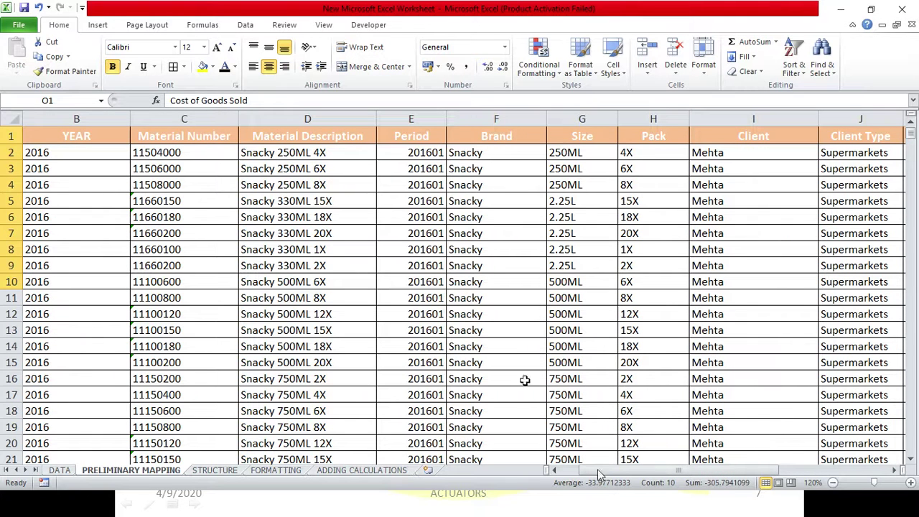
click(300, 160)
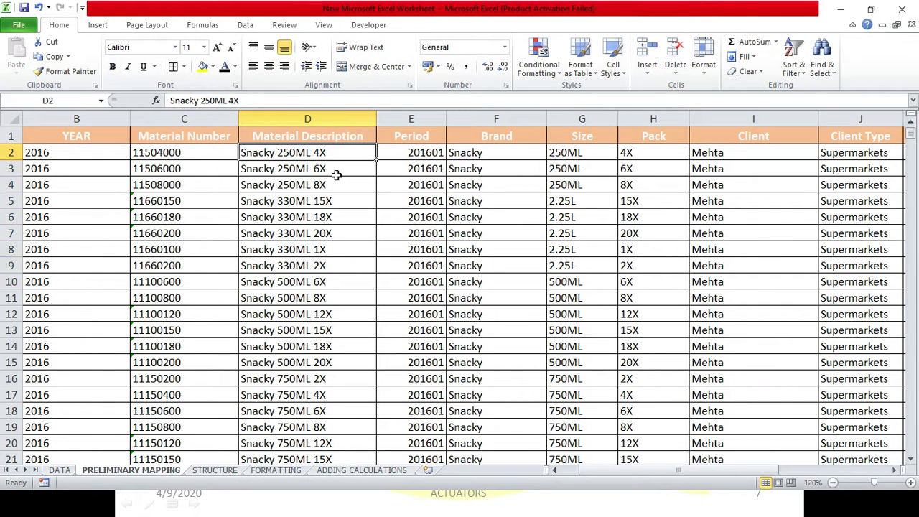
click(702, 150)
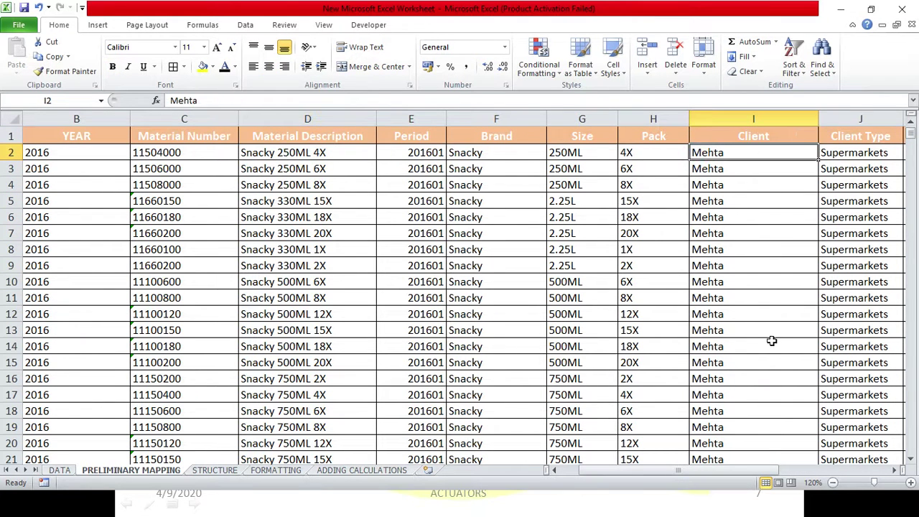
- Check the first Gross Sales and Discounts values, accidentally dragging the Discounts value toward M12
drag(695, 471, 764, 463)
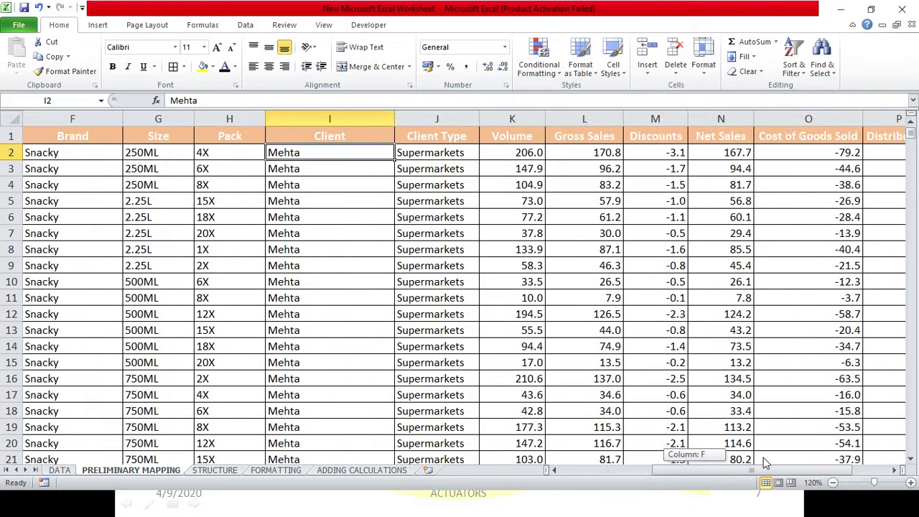
click(561, 153)
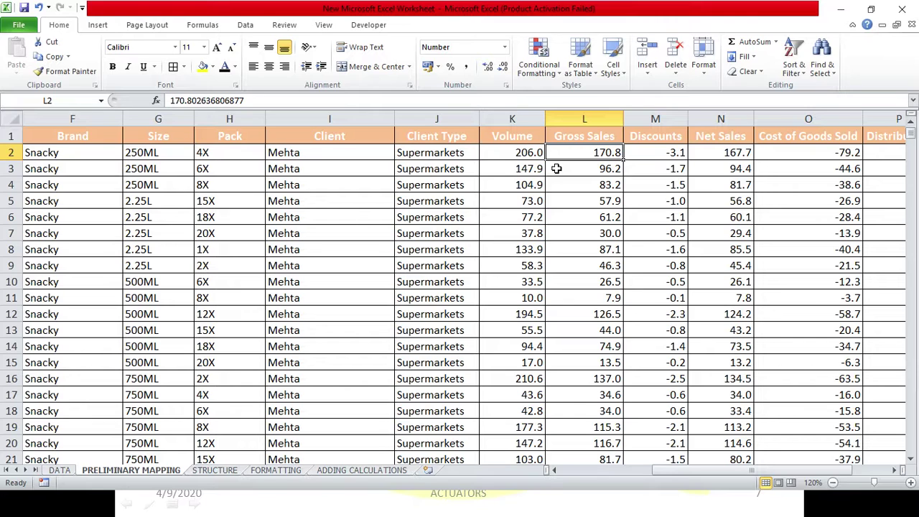
click(657, 148)
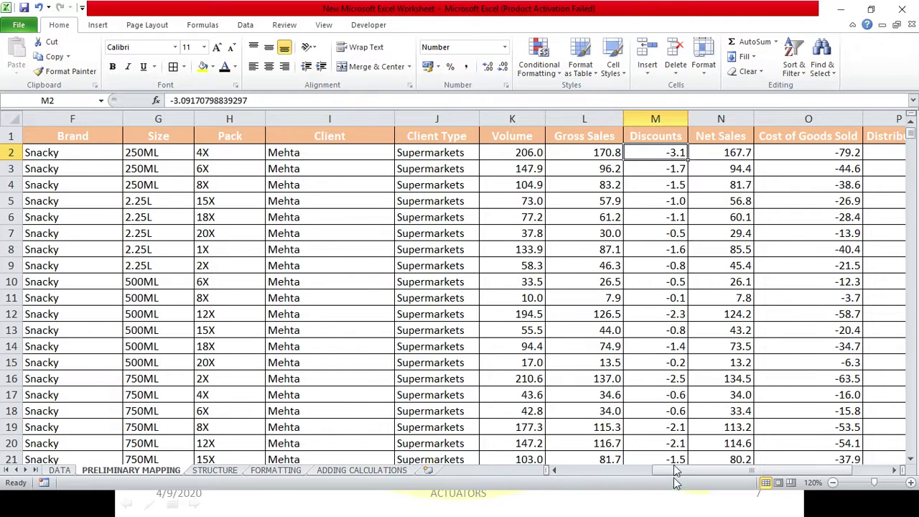
drag(678, 471, 714, 471)
drag(503, 161, 481, 316)
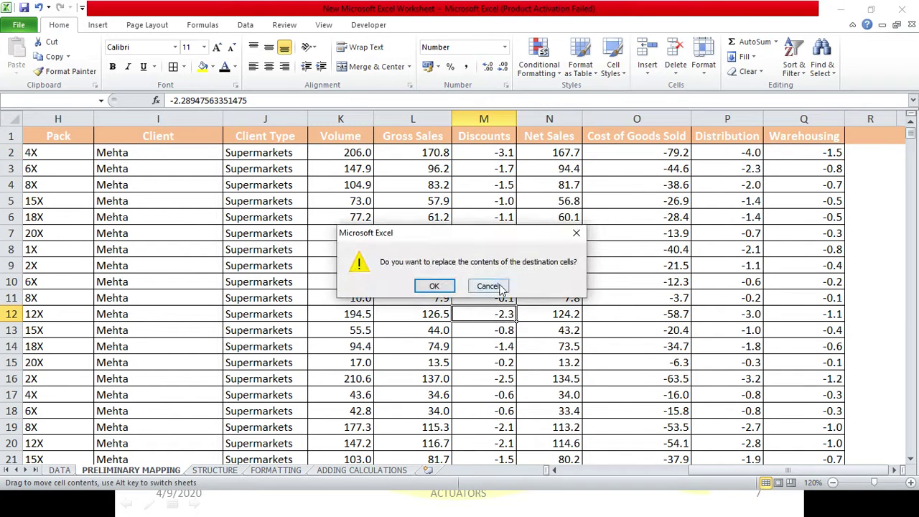
- Cancel the replace prompt so -3.1 stays in M2, then glance over the cost columns
click(488, 286)
drag(611, 150, 590, 275)
click(726, 119)
click(805, 138)
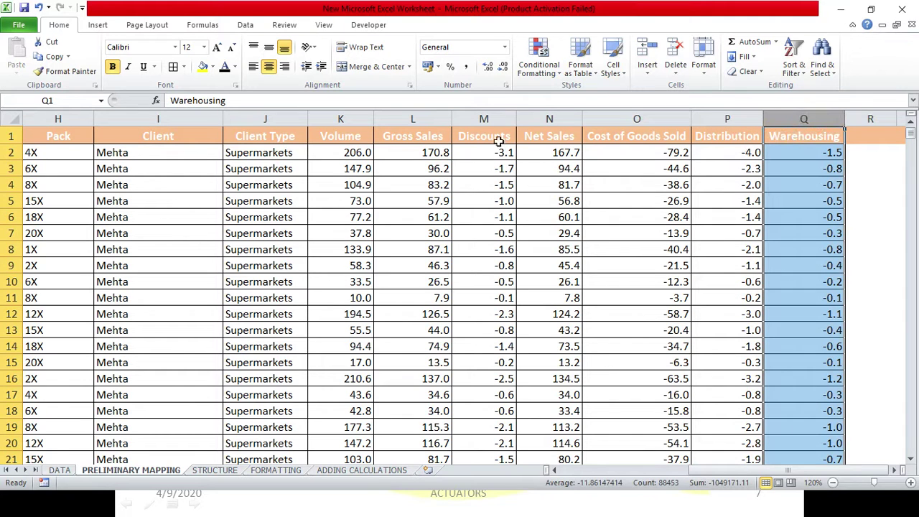
click(469, 136)
- Highlight the Cost of Goods Sold, Distribution, Warehousing and Discounts columns in turn
click(639, 118)
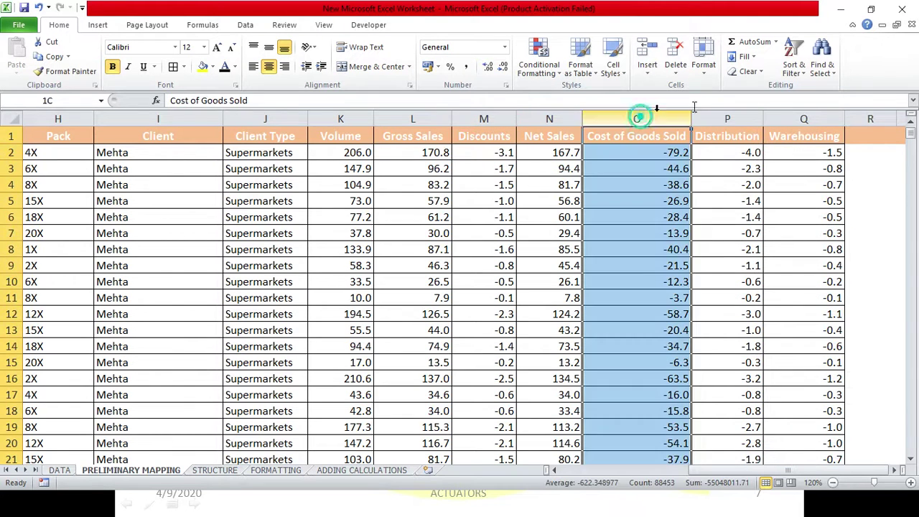
click(725, 118)
click(786, 118)
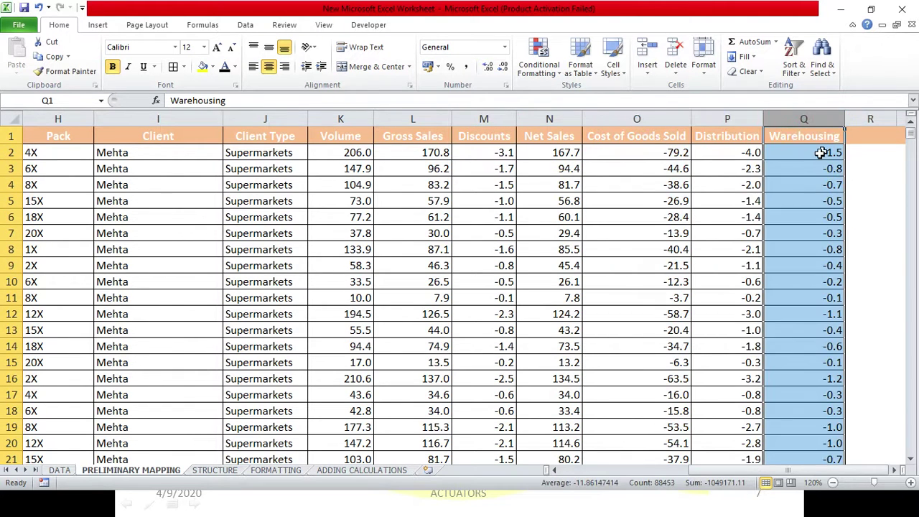
click(722, 118)
click(638, 118)
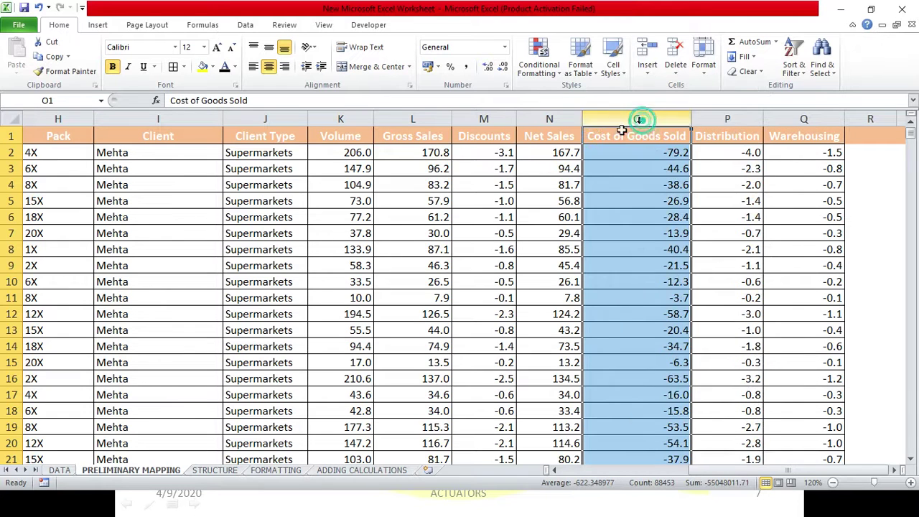
click(475, 119)
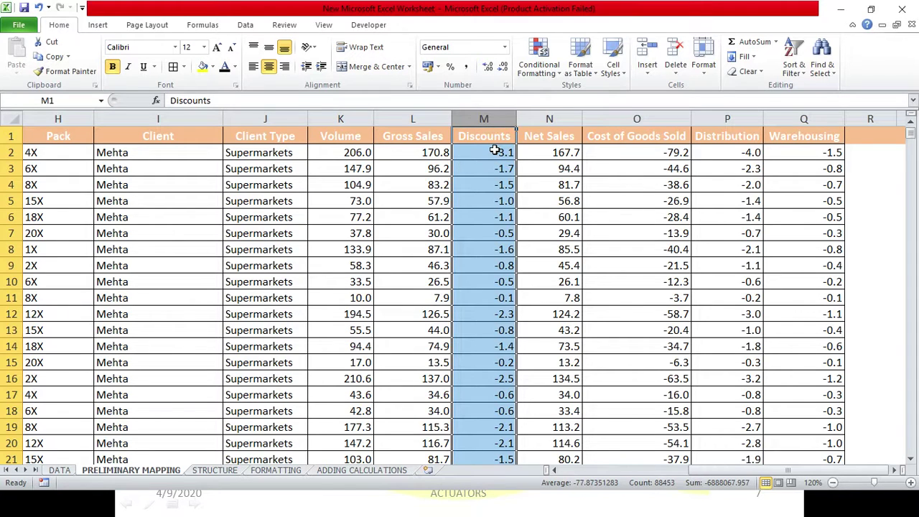
- Inspect the Net Sales, Cost of Goods Sold, Distribution and Warehousing formulas, then return to STRUCTURE
click(570, 151)
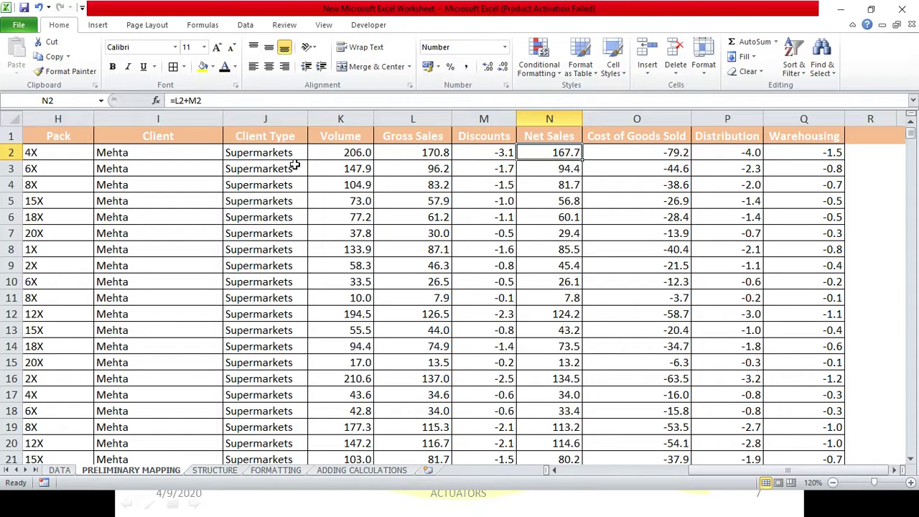
click(617, 152)
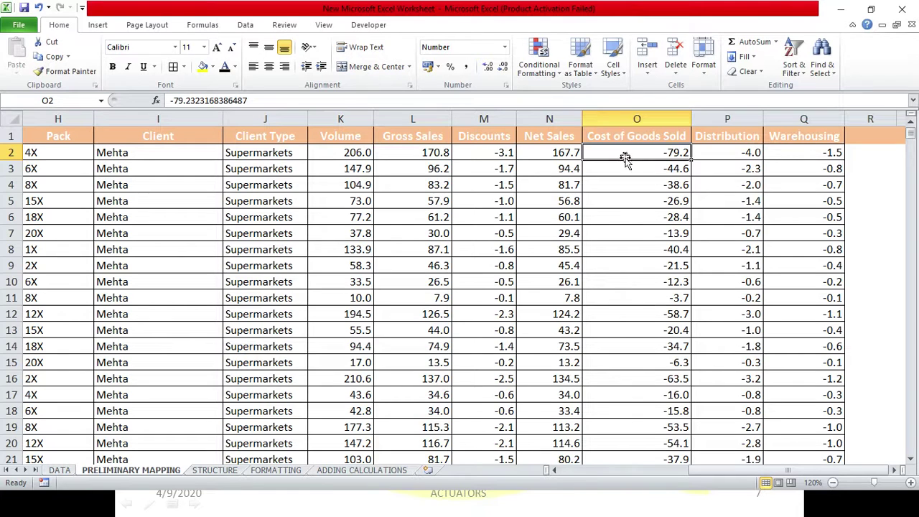
click(747, 138)
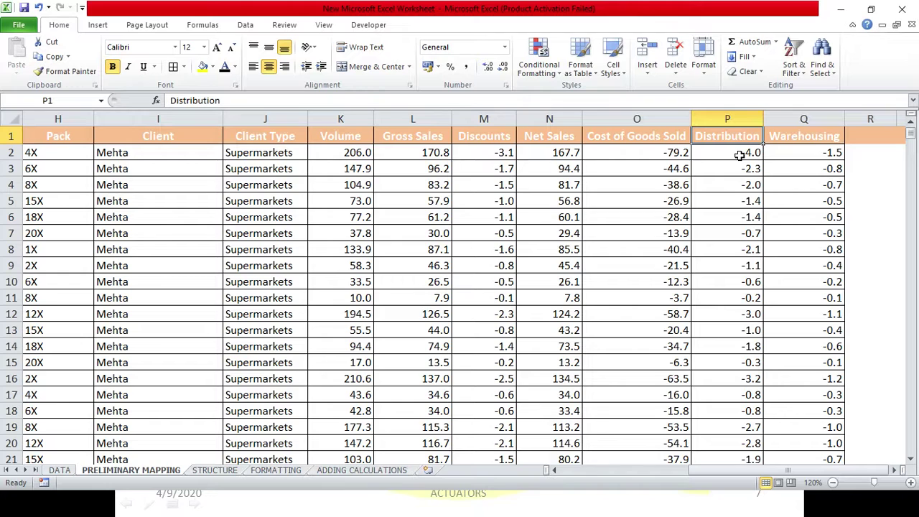
click(818, 152)
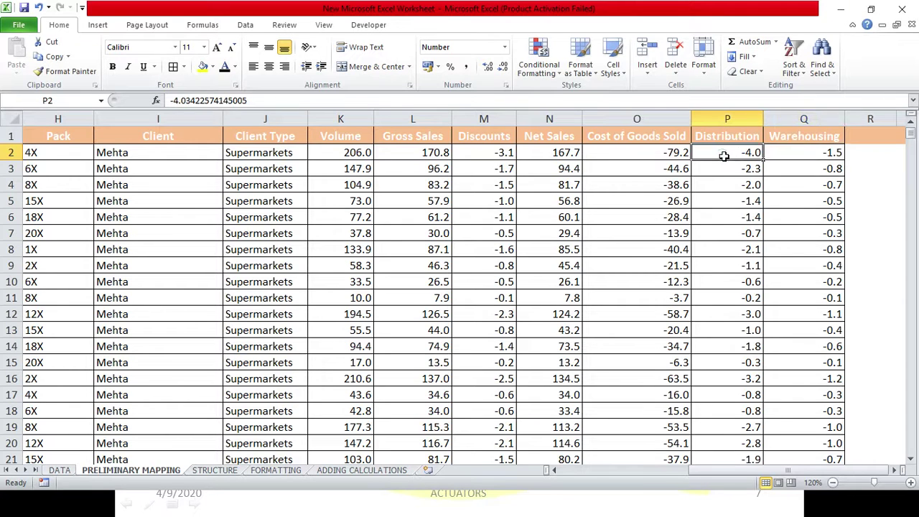
drag(721, 152, 808, 134)
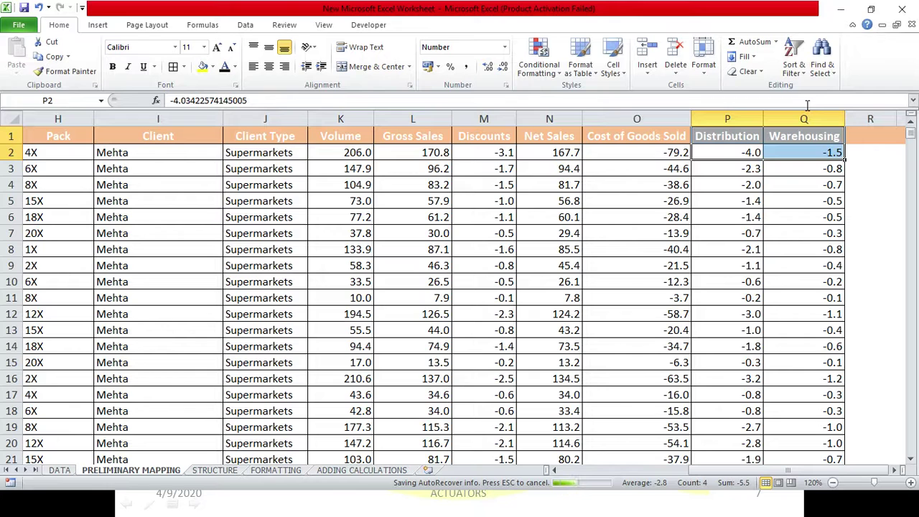
click(229, 474)
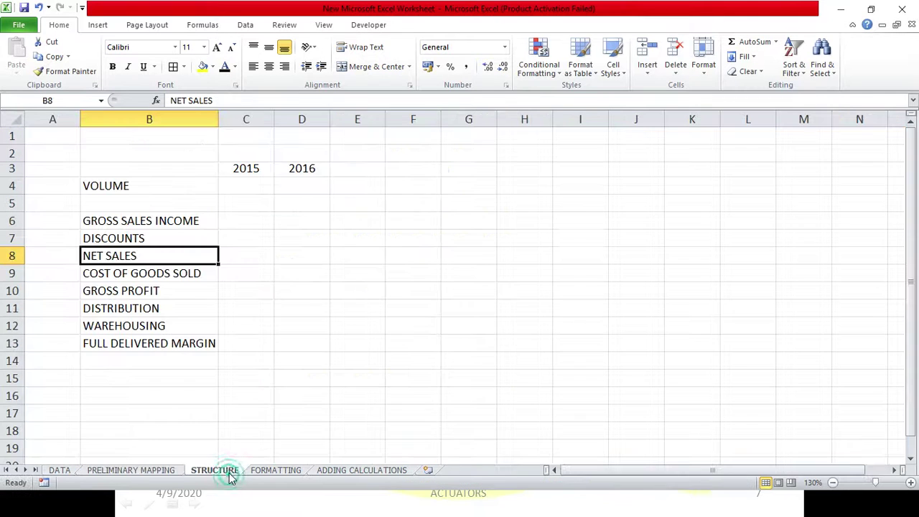
click(176, 348)
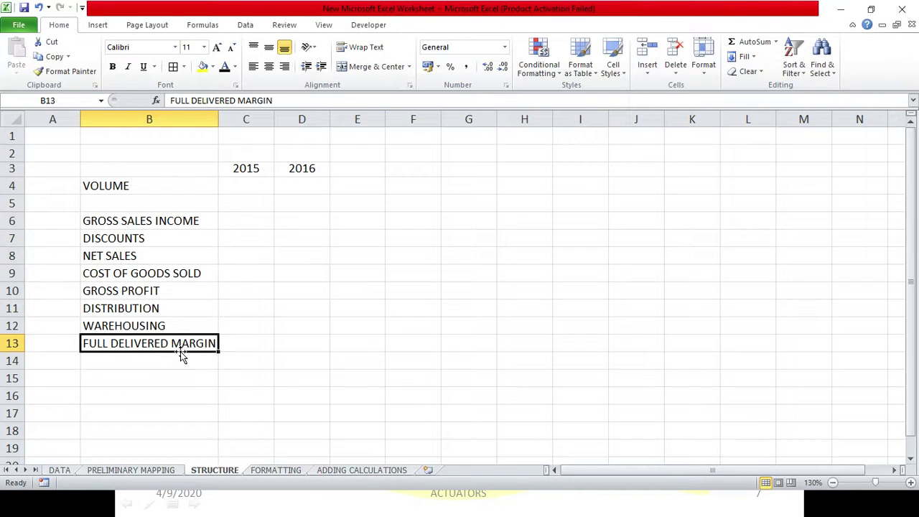